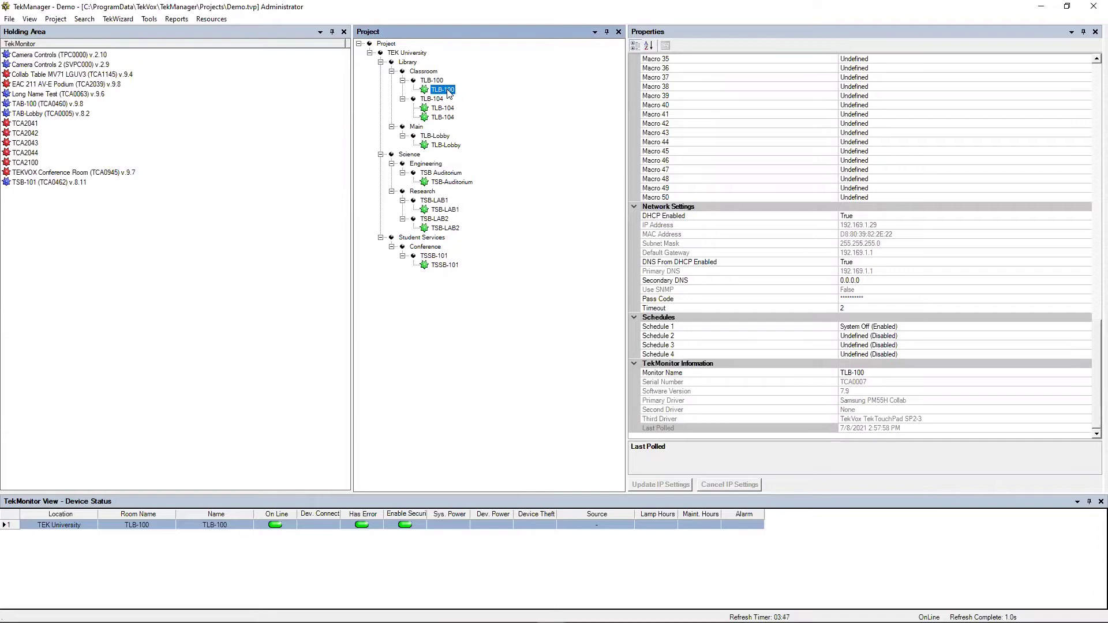
- Examine the TLB-100 monitor's Asset Information, from device manufacturer, model and serial number through purchase, installer, installation and warranty entries
{"action": "scroll", "coordinate": [923, 139], "scroll_direction": "up", "scroll_amount": 15}
{"action": "scroll", "coordinate": [937, 150], "scroll_direction": "up", "scroll_amount": 10}
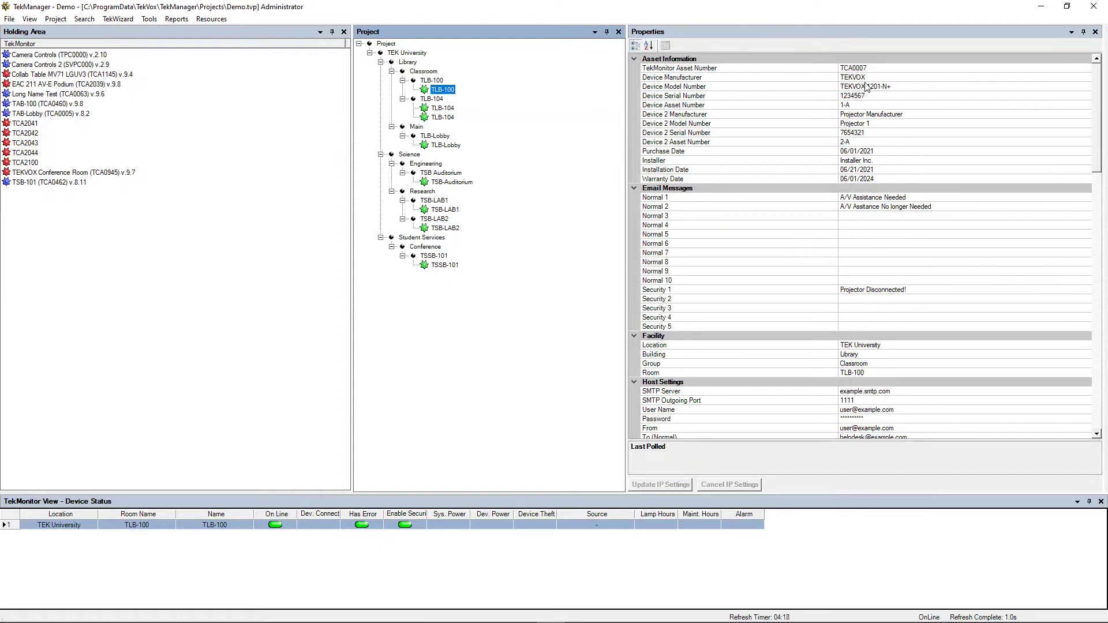
{"action": "left_click", "coordinate": [722, 80]}
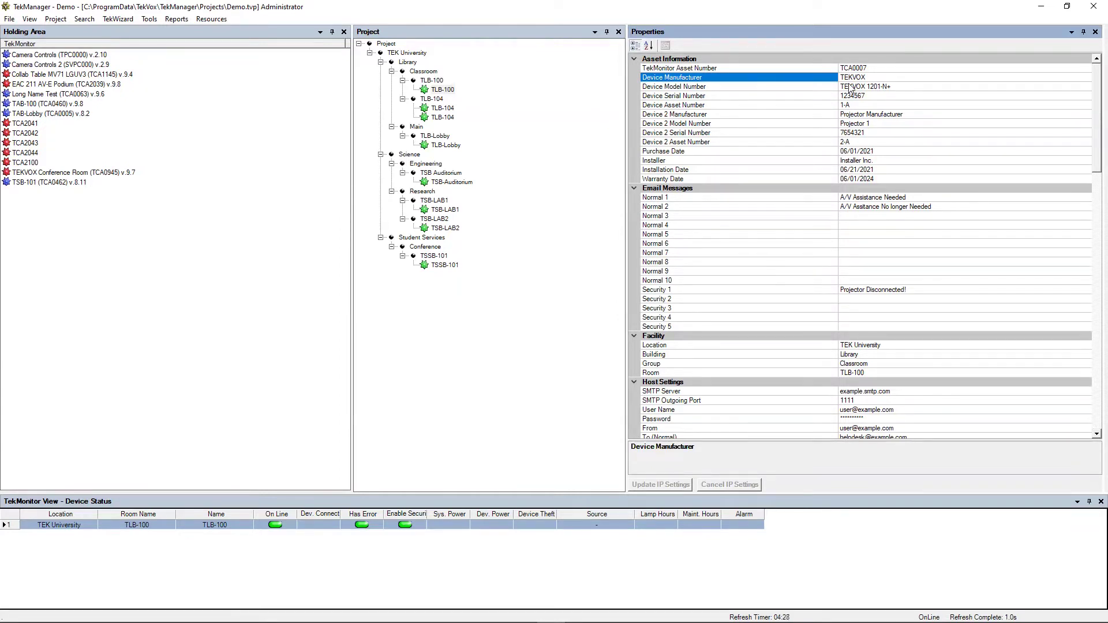
{"action": "left_click", "coordinate": [766, 87]}
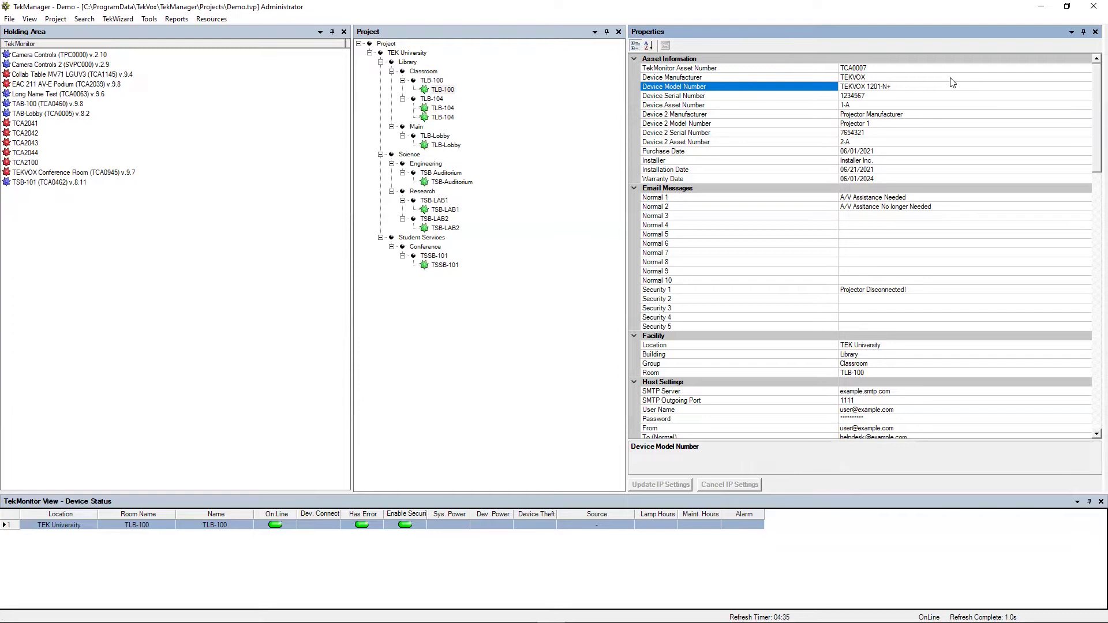
{"action": "left_click", "coordinate": [695, 97]}
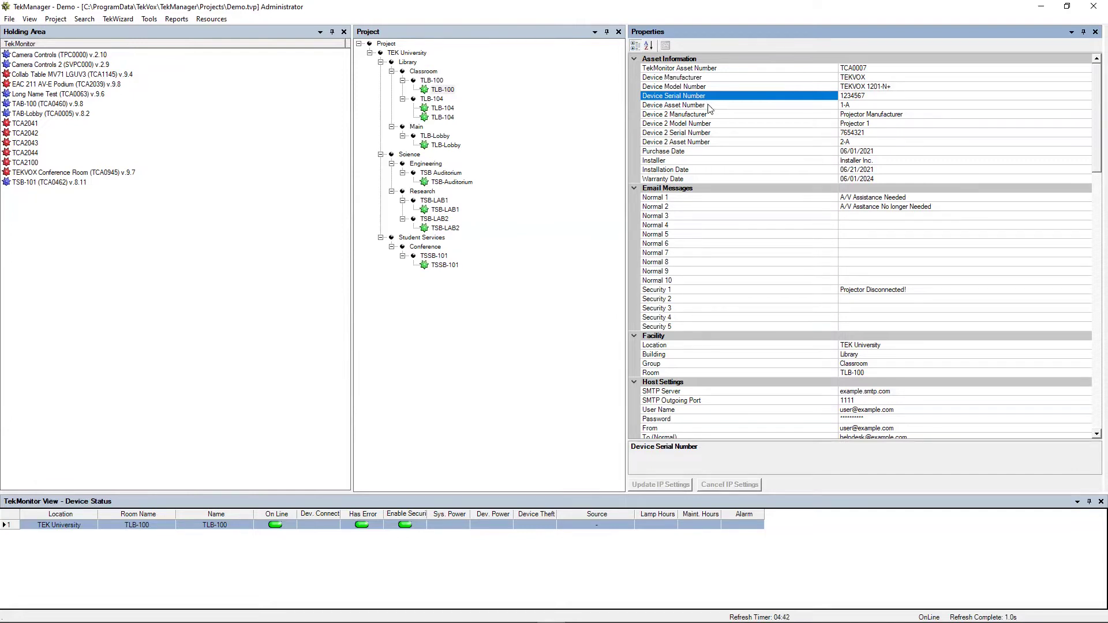
{"action": "left_click", "coordinate": [708, 107]}
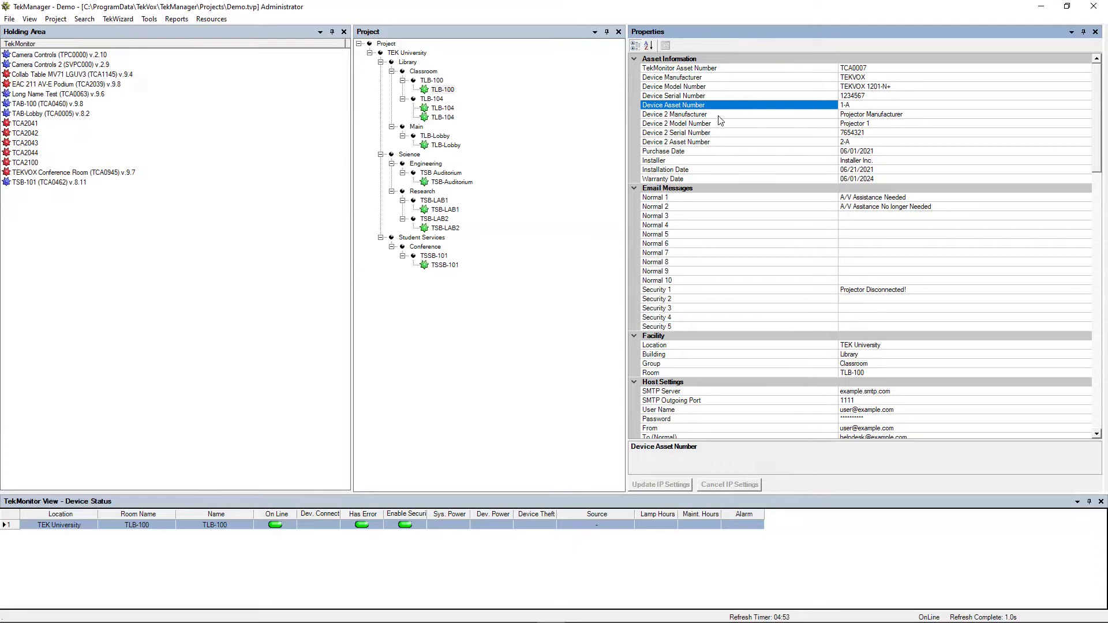
{"action": "left_click", "coordinate": [721, 116]}
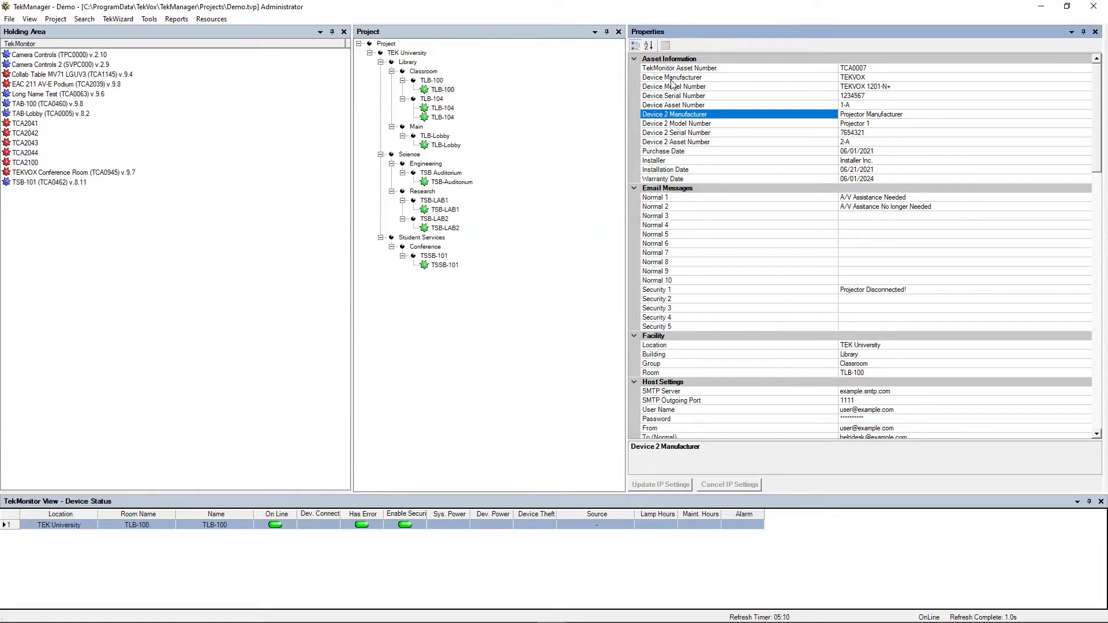
{"action": "left_click", "coordinate": [686, 151]}
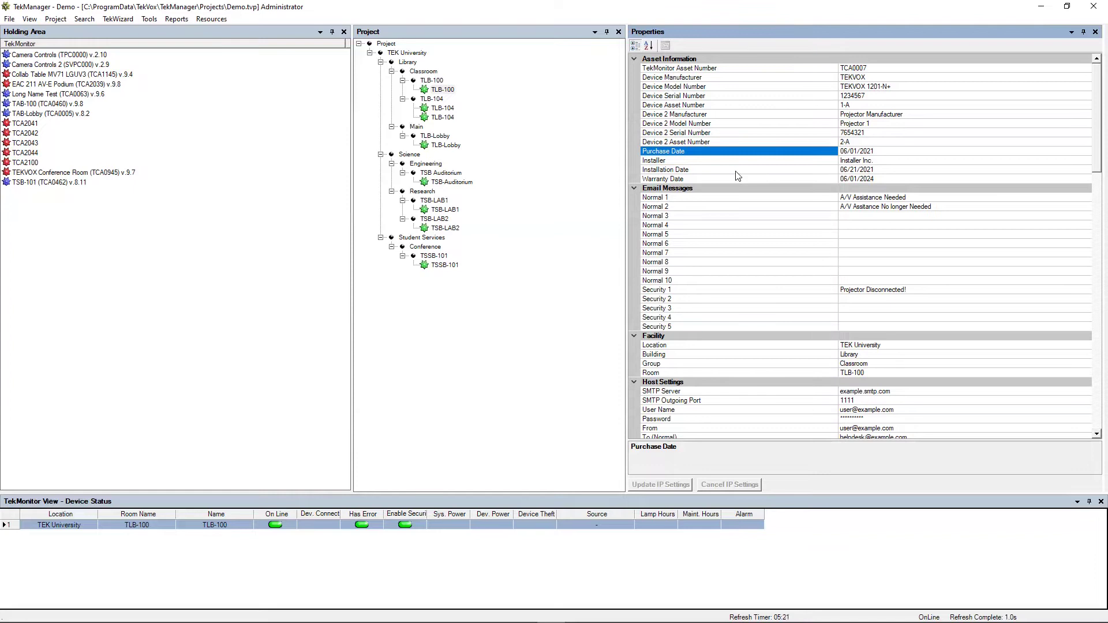
{"action": "left_click", "coordinate": [692, 163]}
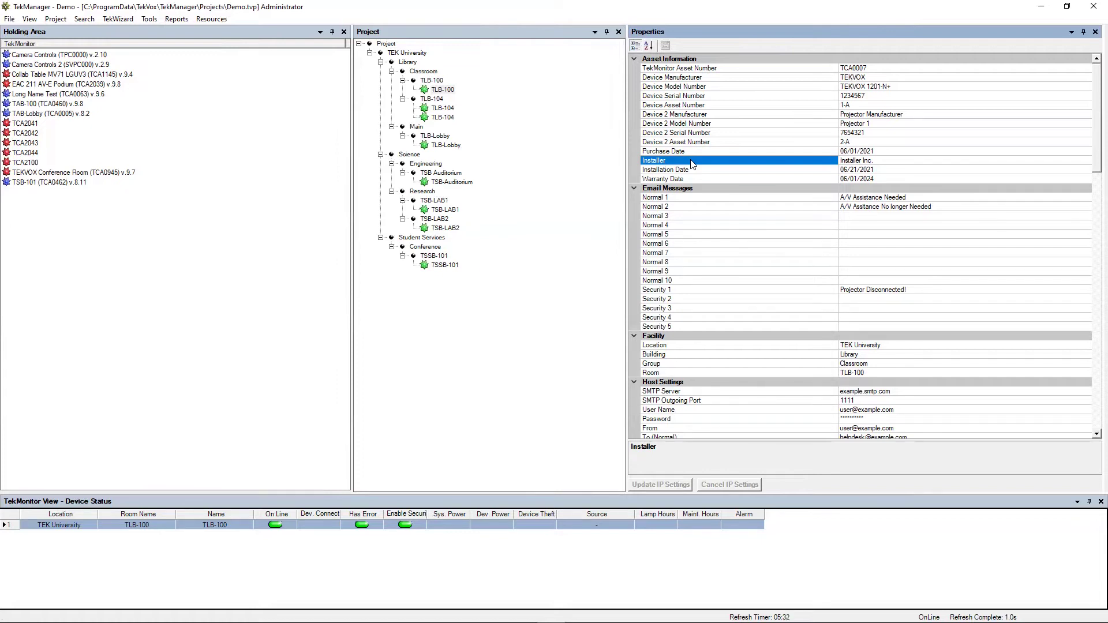
{"action": "left_click", "coordinate": [693, 173]}
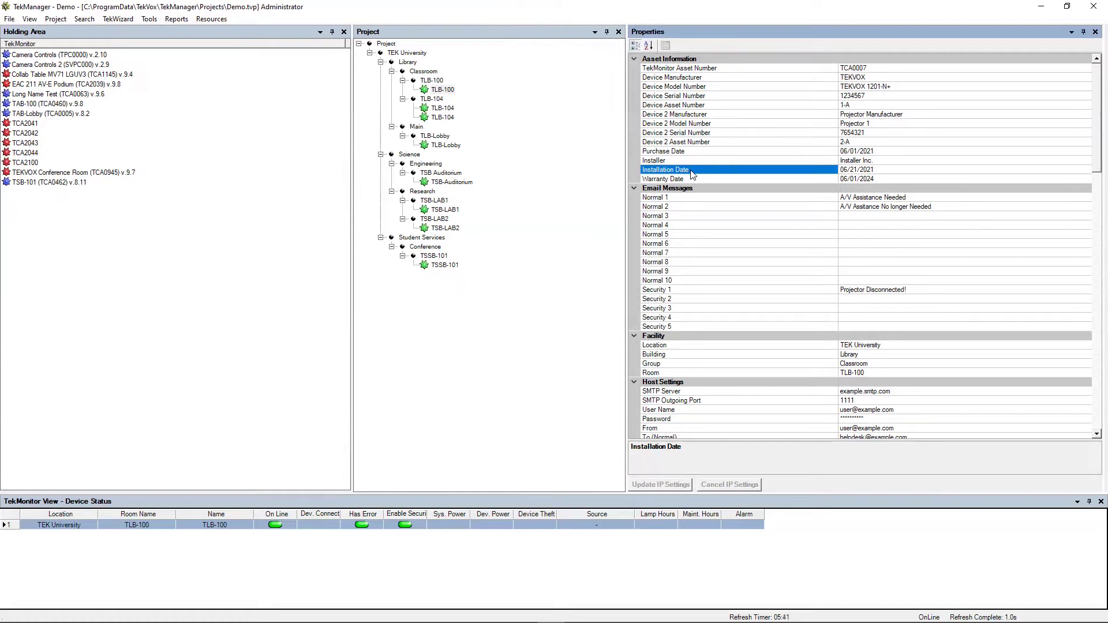
{"action": "left_click", "coordinate": [691, 179]}
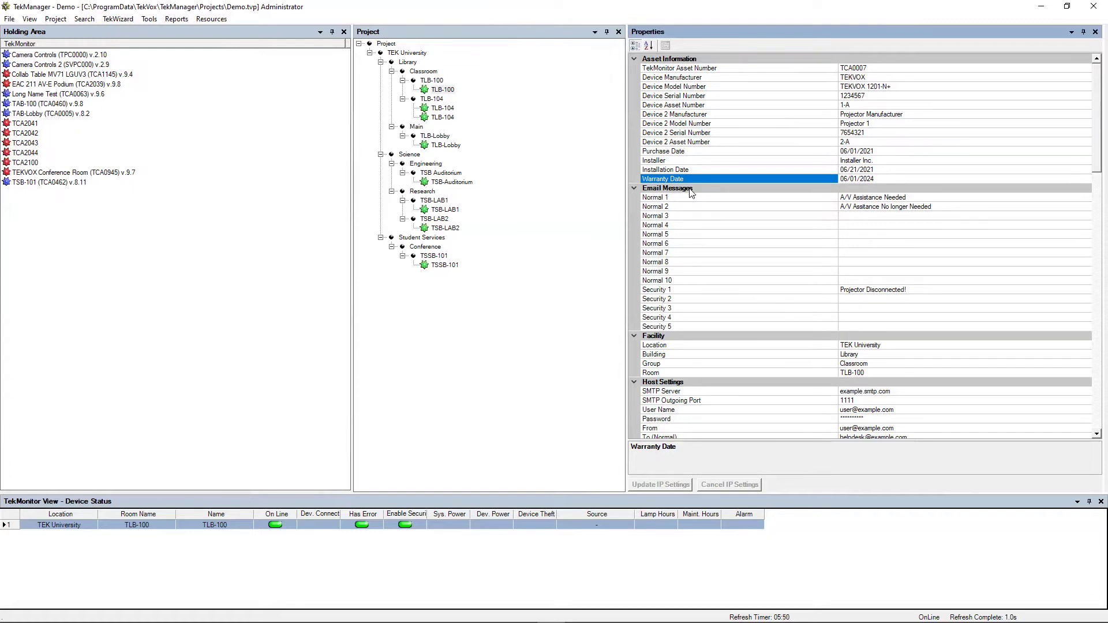
- Reword the end of TLB-100's Normal 2 email message to "No longer needed"
{"action": "left_click", "coordinate": [685, 201]}
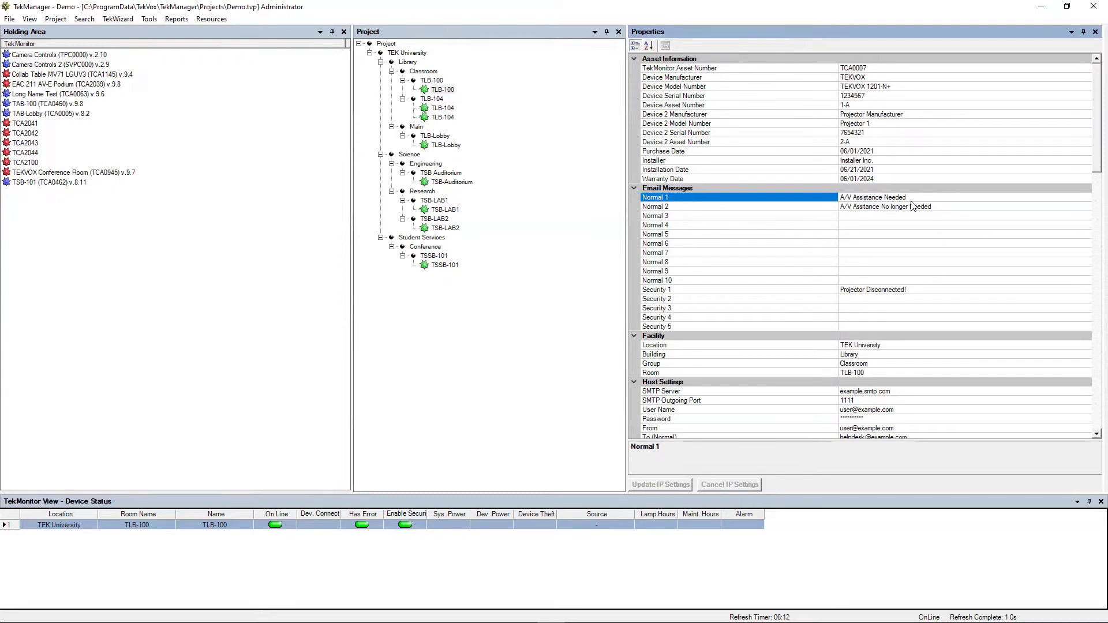
{"action": "left_click", "coordinate": [950, 207]}
{"action": "key", "text": "BackSpace"}
{"action": "key", "text": "BackSpace"}
{"action": "key", "text": "BackSpace"}
{"action": "key", "text": "BackSpace"}
{"action": "key", "text": "BackSpace"}
{"action": "key", "text": "BackSpace"}
{"action": "key", "text": "BackSpace"}
{"action": "key", "text": "BackSpace"}
{"action": "key", "text": "BackSpace"}
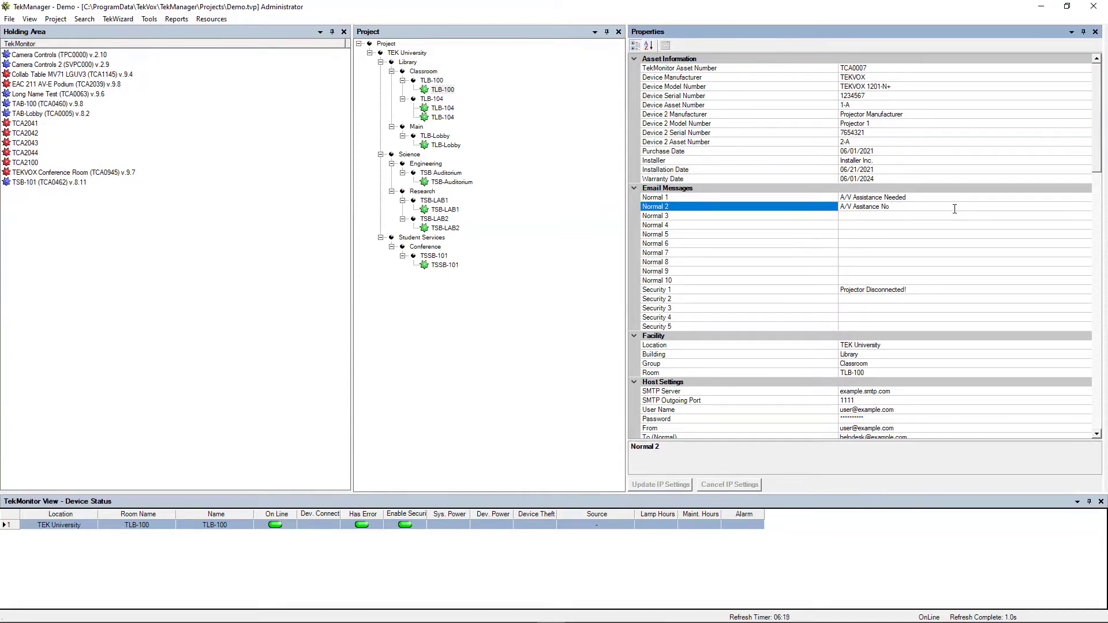
{"action": "key", "text": "BackSpace"}
{"action": "key", "text": "BackSpace"}
{"action": "type", "text": "No longer needed"}
{"action": "left_click", "coordinate": [853, 225]}
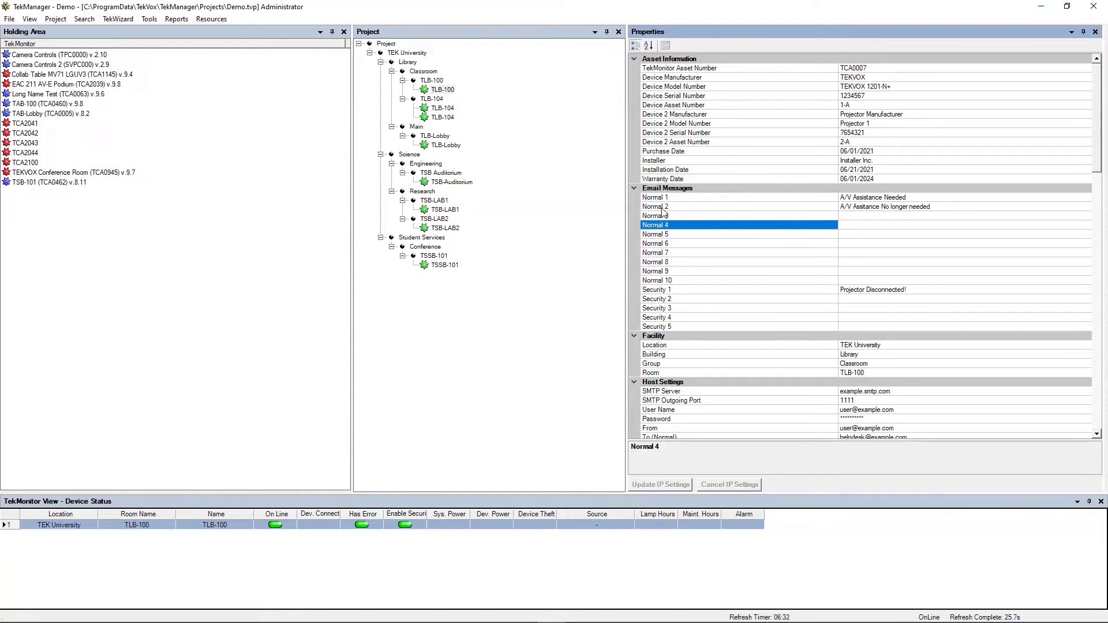
- Review TLB-100's Security 1 email message and its Facility entries for location, building, group and room
{"action": "left_click", "coordinate": [681, 292]}
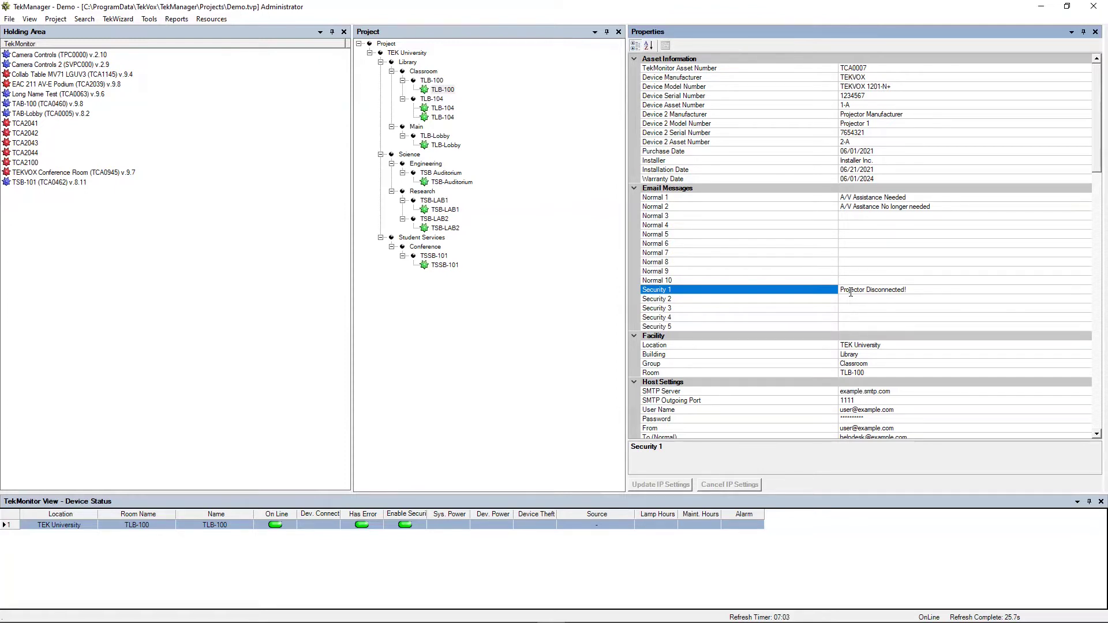
{"action": "scroll", "coordinate": [837, 295], "scroll_direction": "down", "scroll_amount": 5}
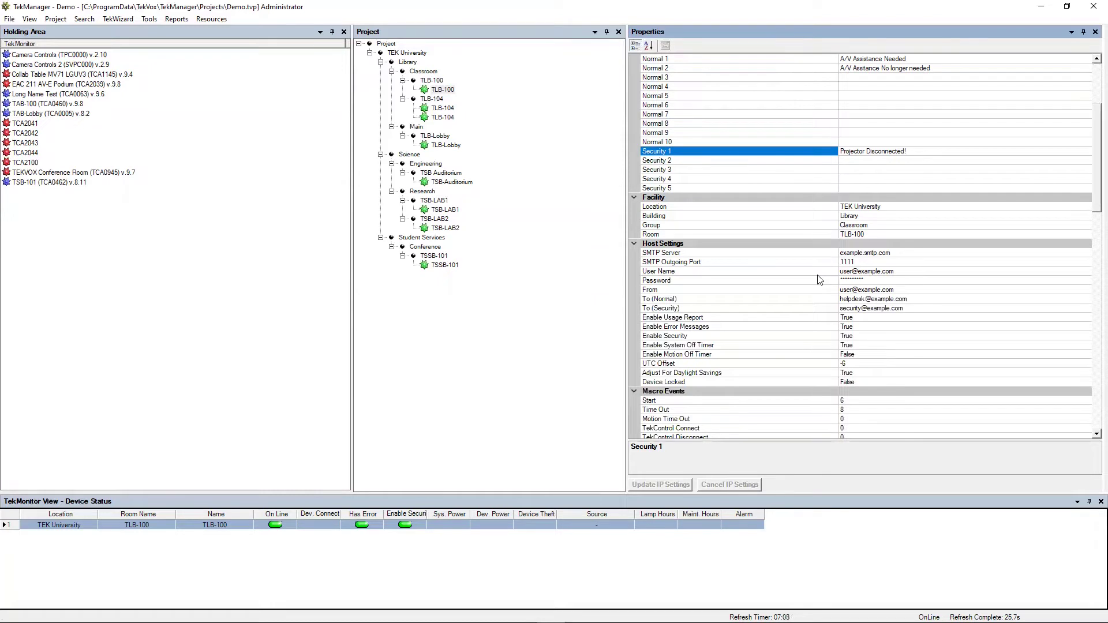
{"action": "left_click", "coordinate": [740, 207]}
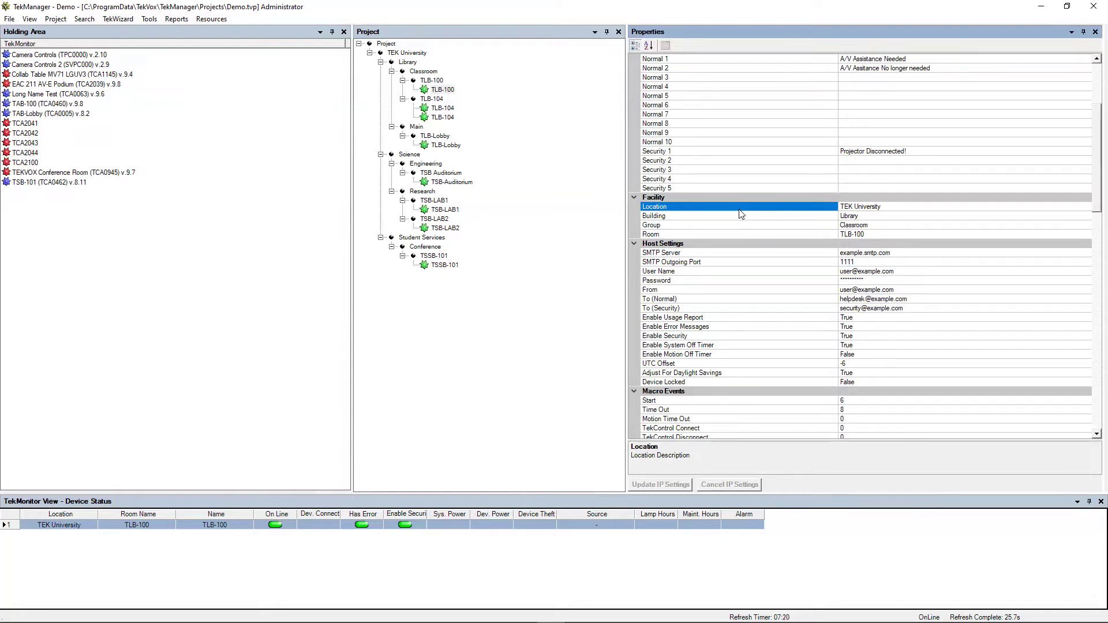
{"action": "left_click", "coordinate": [865, 217]}
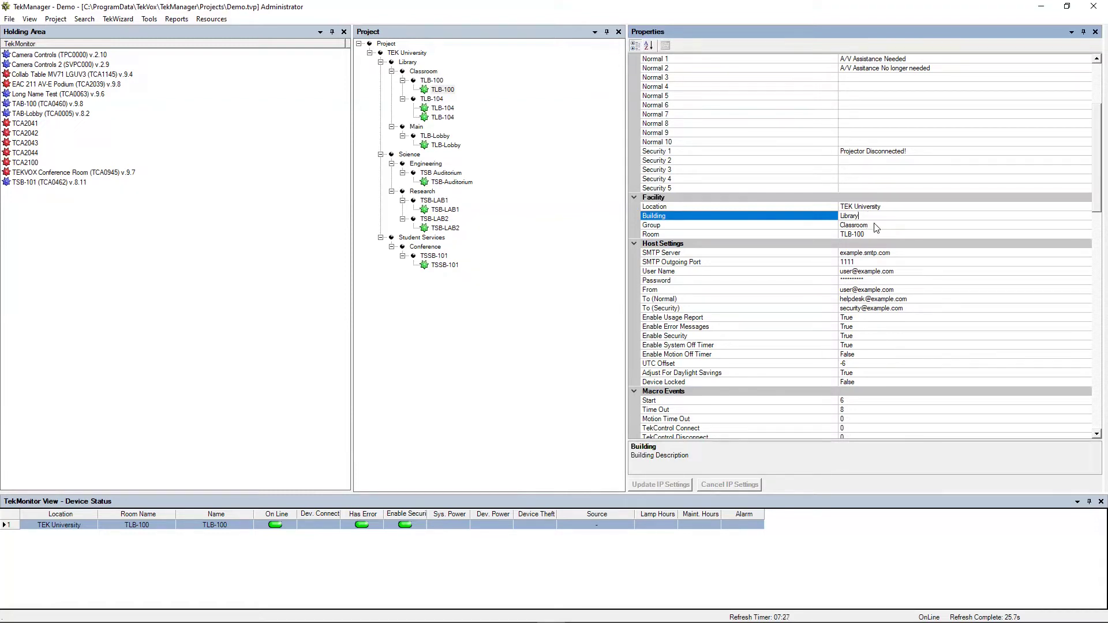
{"action": "left_click", "coordinate": [875, 225]}
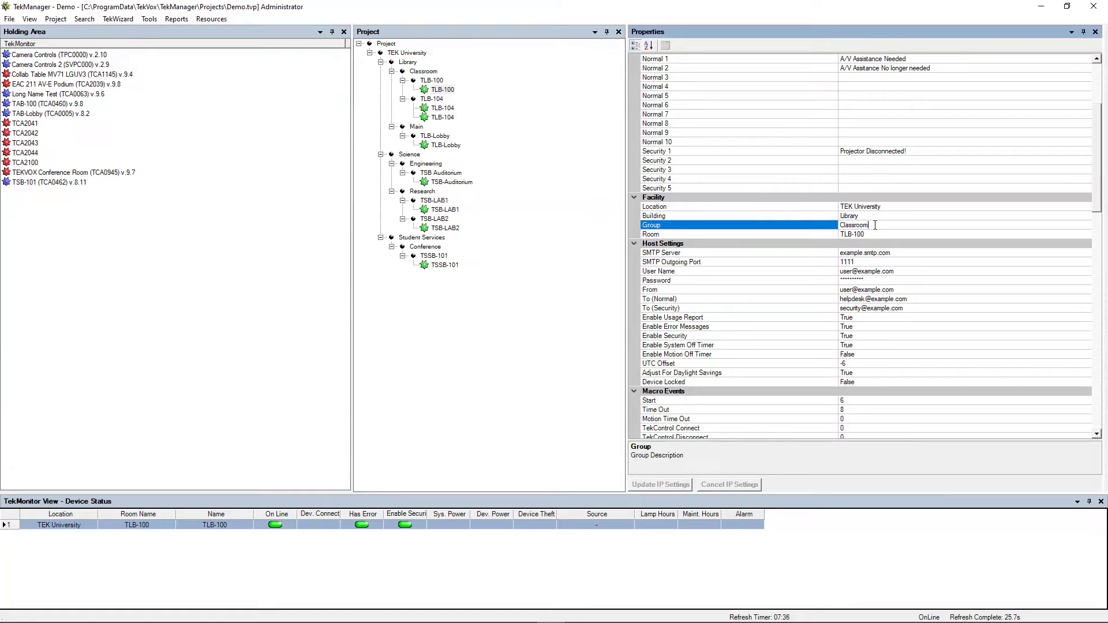
{"action": "left_click", "coordinate": [876, 231]}
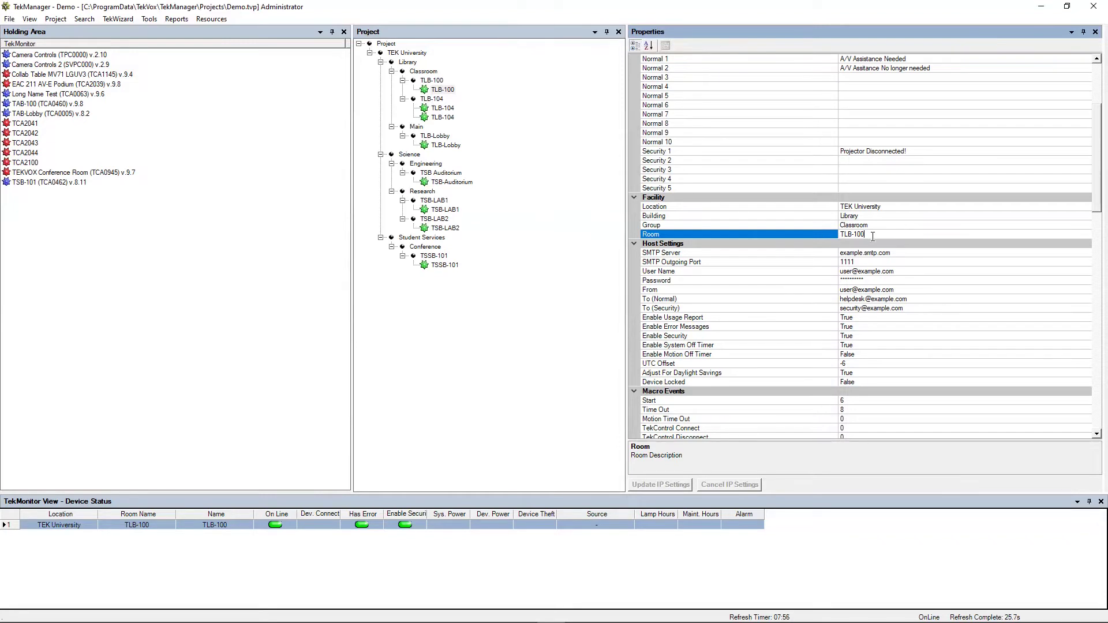
{"action": "left_click", "coordinate": [437, 91]}
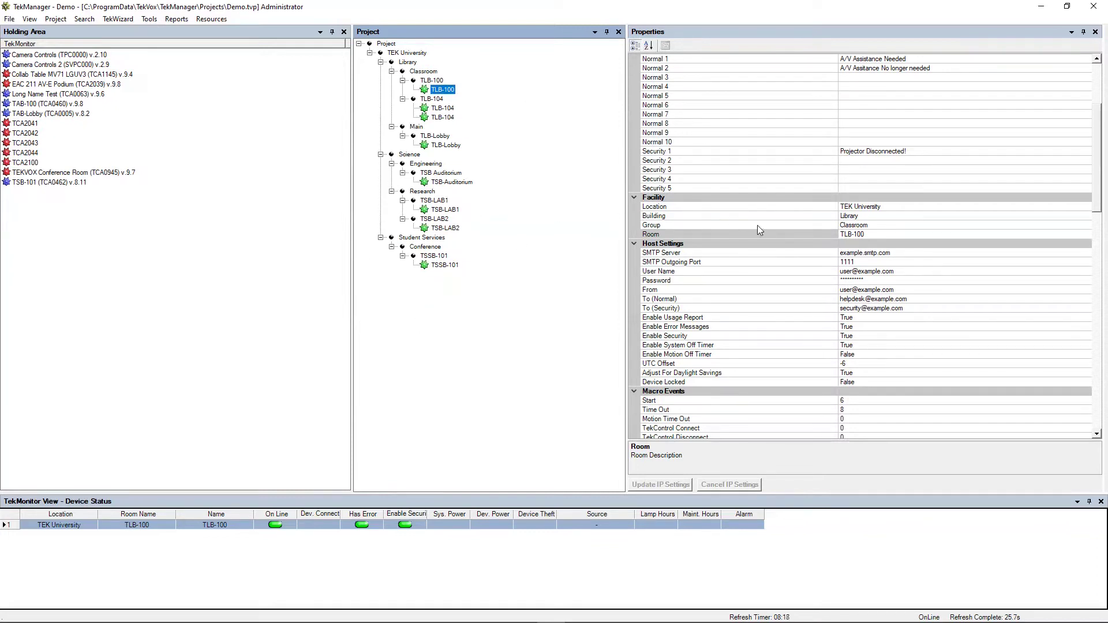
- Examine TLB-100's email host settings: SMTP server, outgoing port, user name, sender, and the normal and security recipients
{"action": "scroll", "coordinate": [948, 247], "scroll_direction": "down", "scroll_amount": 3}
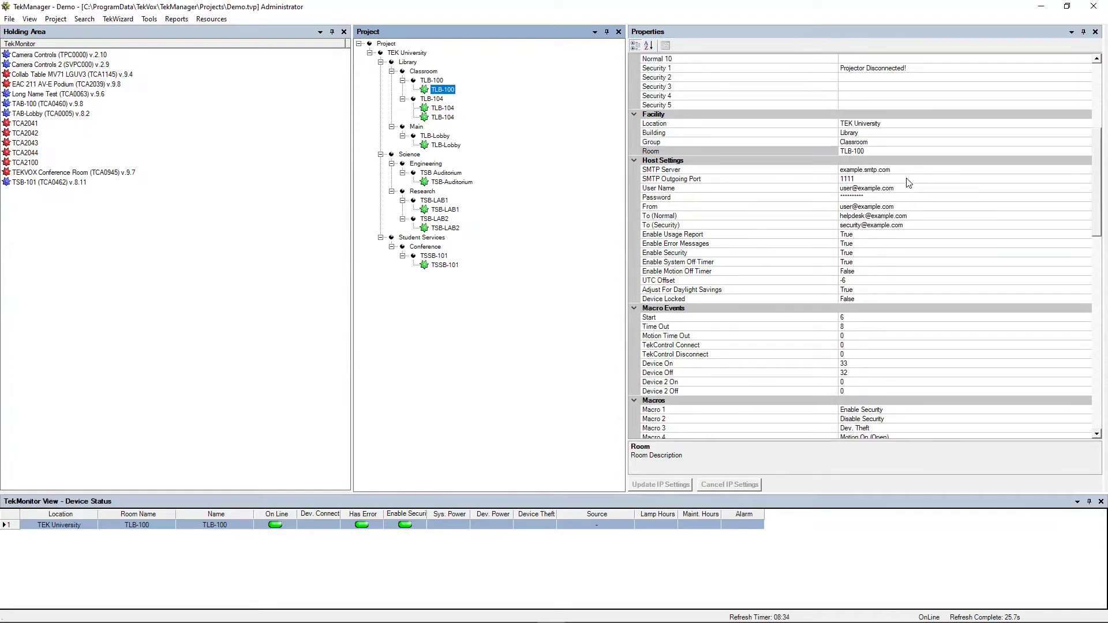
{"action": "left_click", "coordinate": [843, 170]}
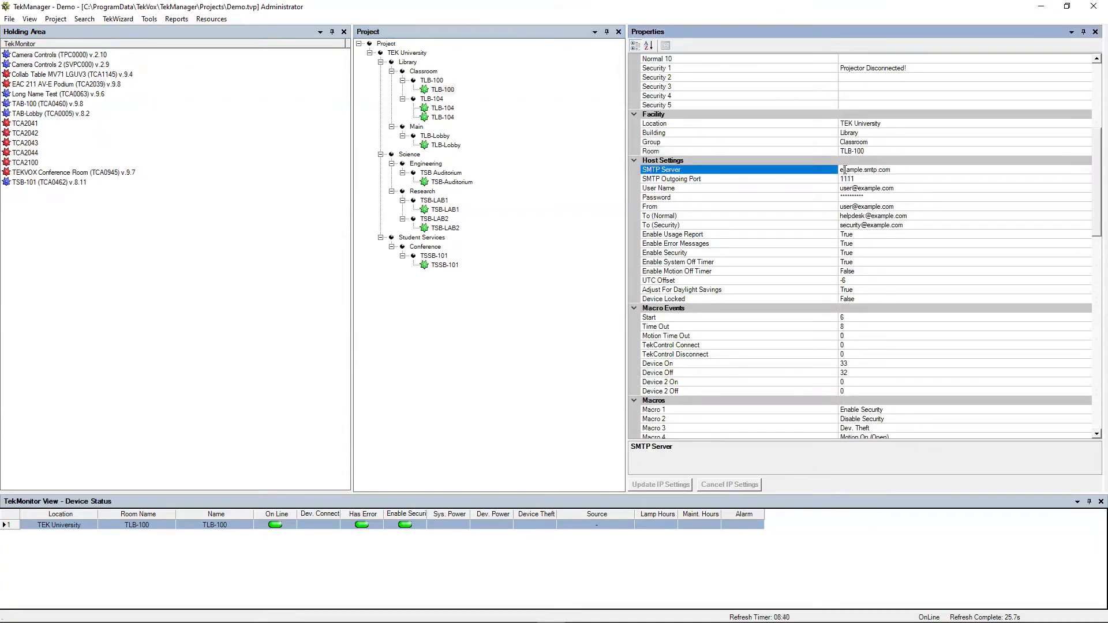
{"action": "left_click", "coordinate": [878, 176]}
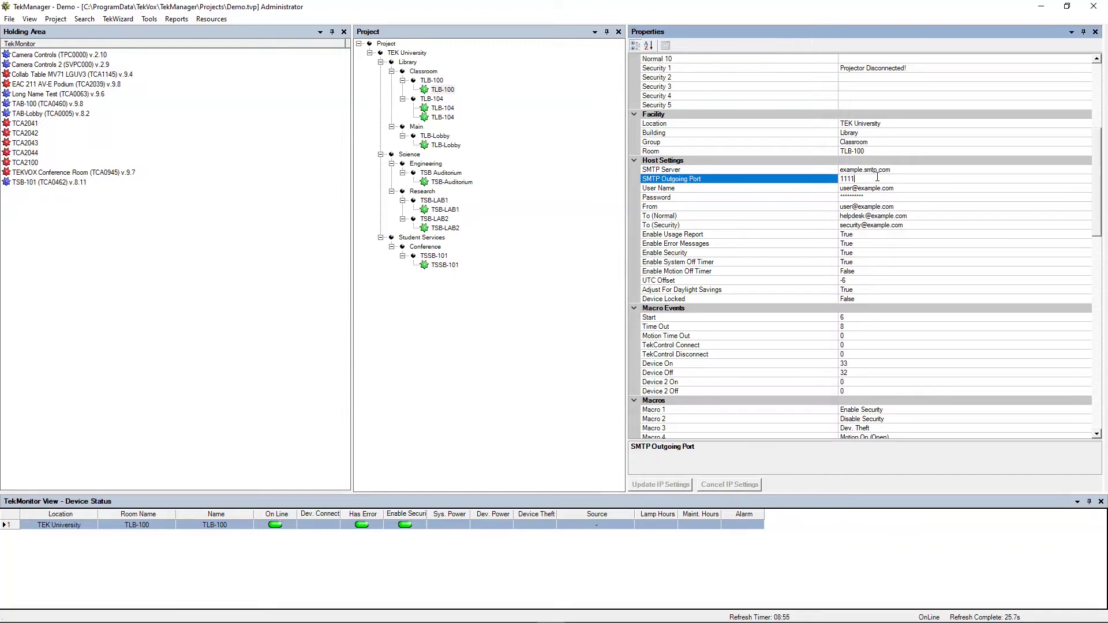
{"action": "left_click", "coordinate": [903, 190]}
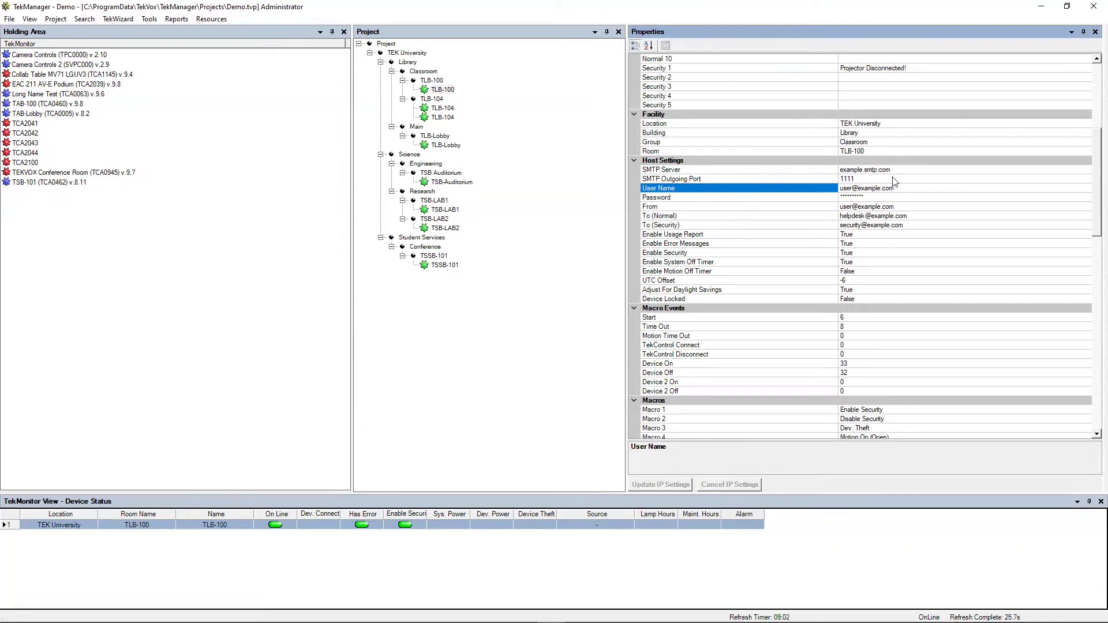
{"action": "left_click", "coordinate": [901, 207]}
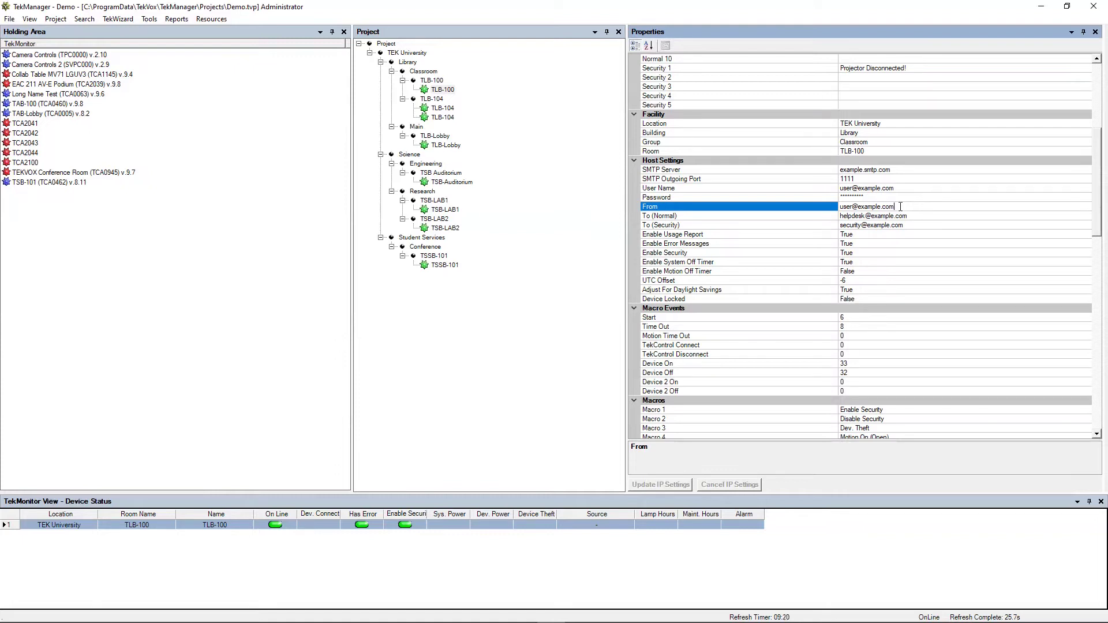
{"action": "left_click", "coordinate": [747, 217]}
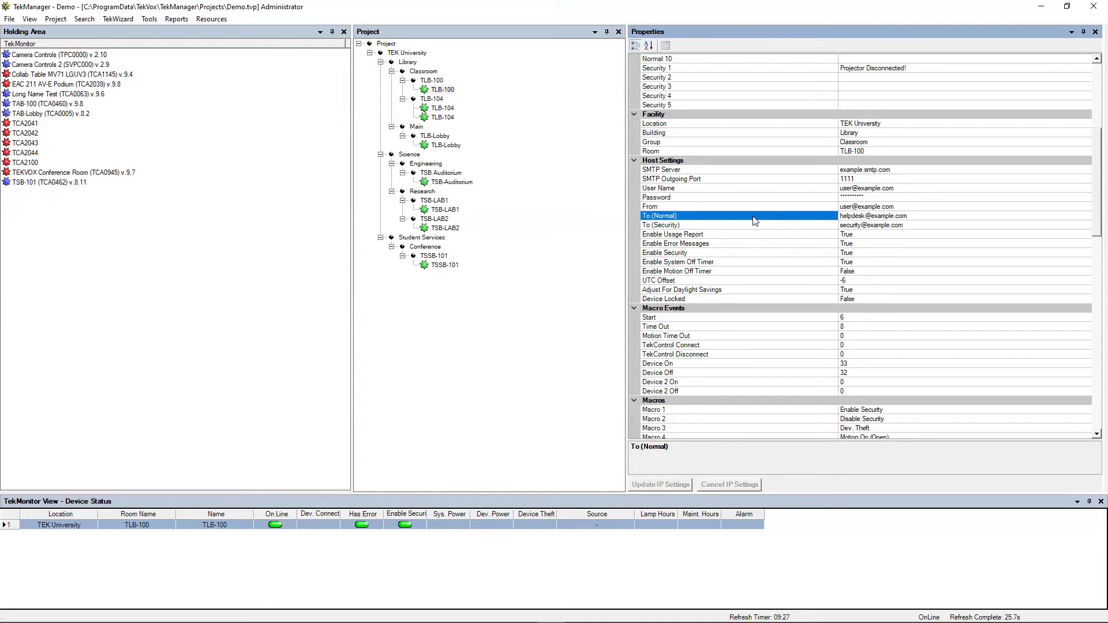
{"action": "left_click", "coordinate": [731, 234]}
{"action": "left_click", "coordinate": [719, 225]}
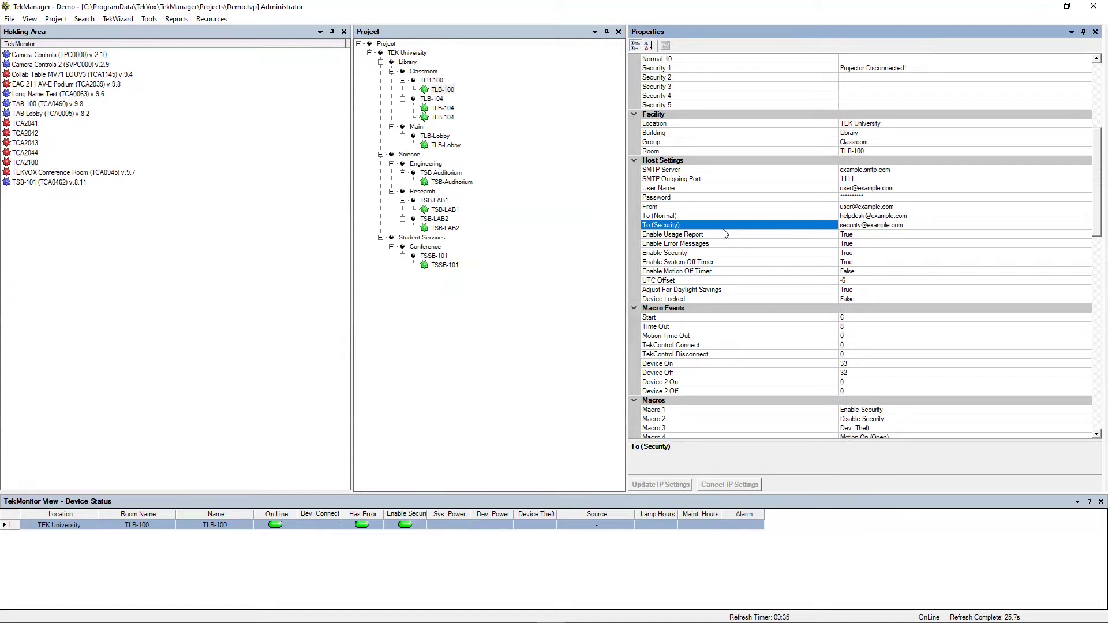
- Examine TLB-100's host options for usage reports, error messages, security, system off timer, UTC offset, daylight savings and device locking
{"action": "left_click", "coordinate": [721, 235]}
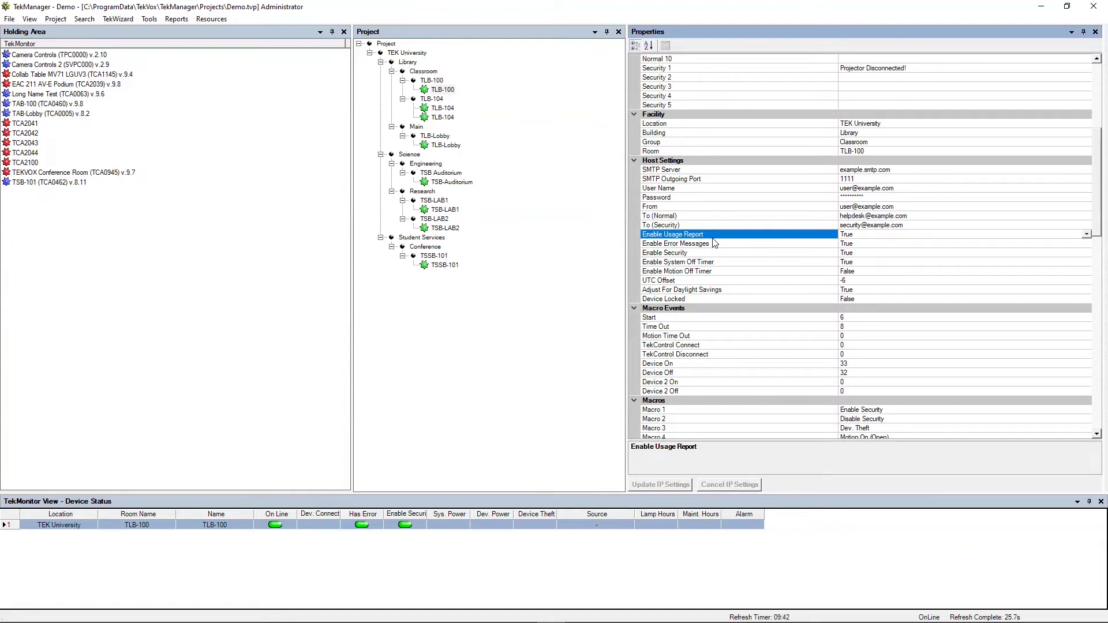
{"action": "left_click", "coordinate": [682, 217]}
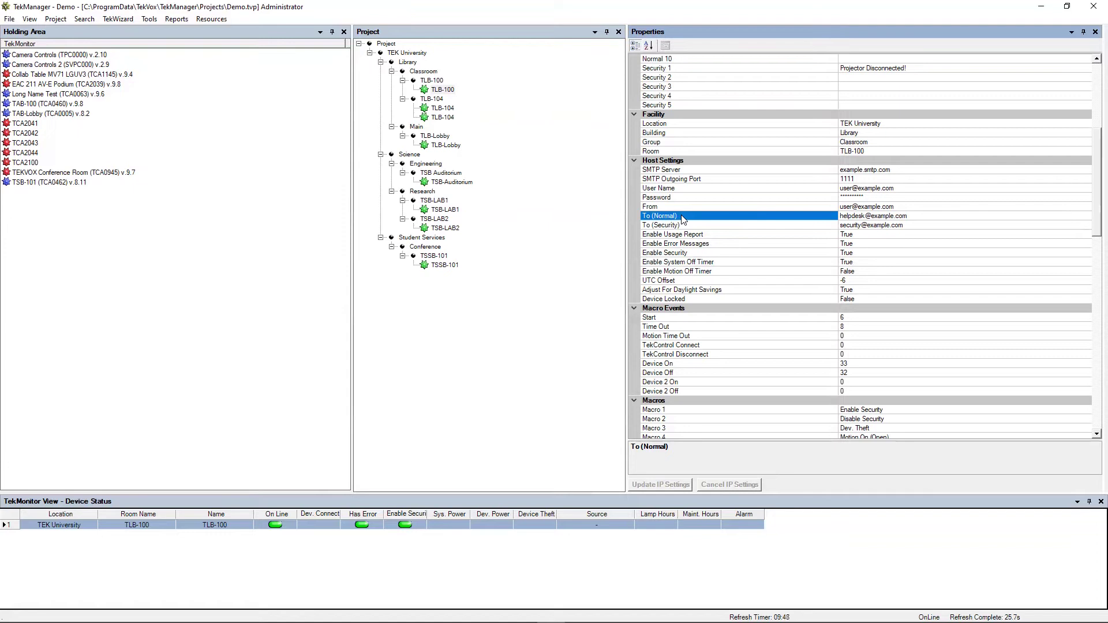
{"action": "left_click", "coordinate": [691, 245]}
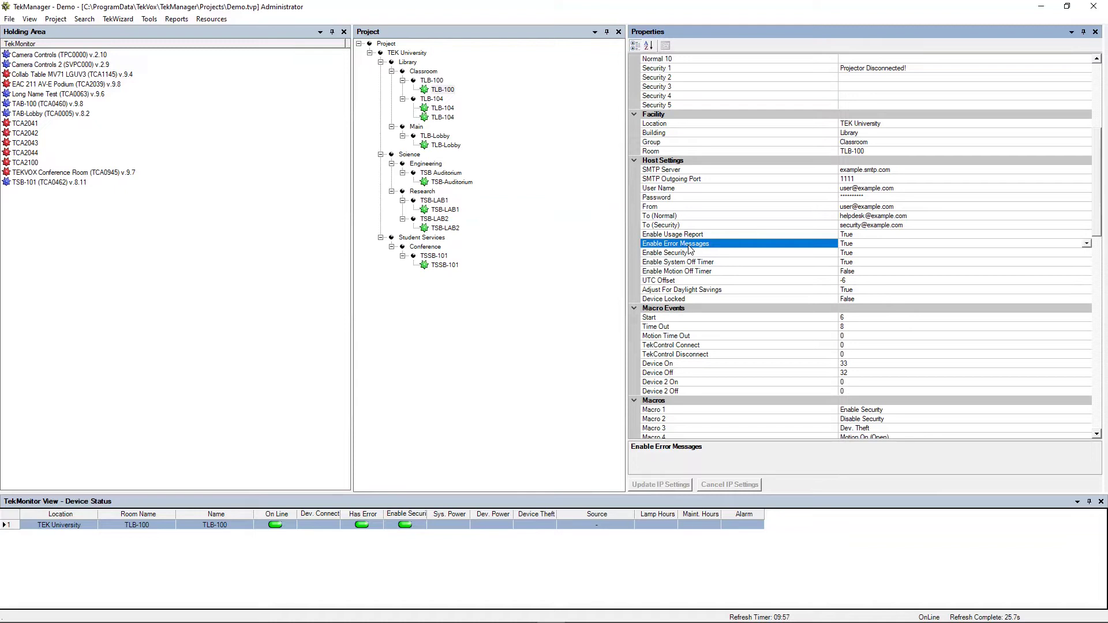
{"action": "left_click", "coordinate": [686, 252]}
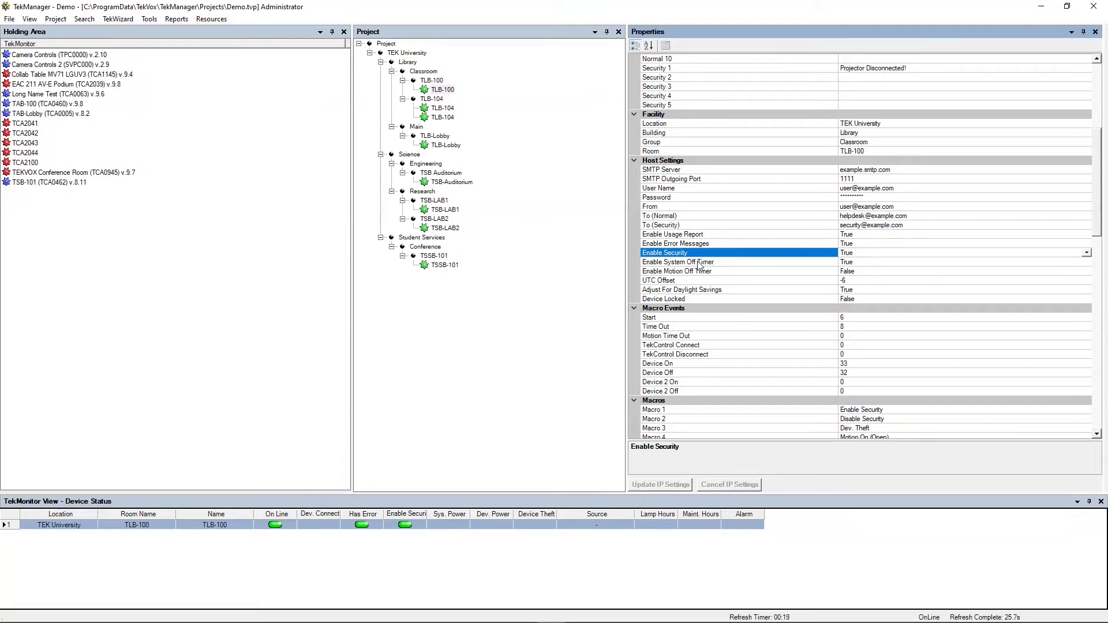
{"action": "left_click", "coordinate": [700, 265]}
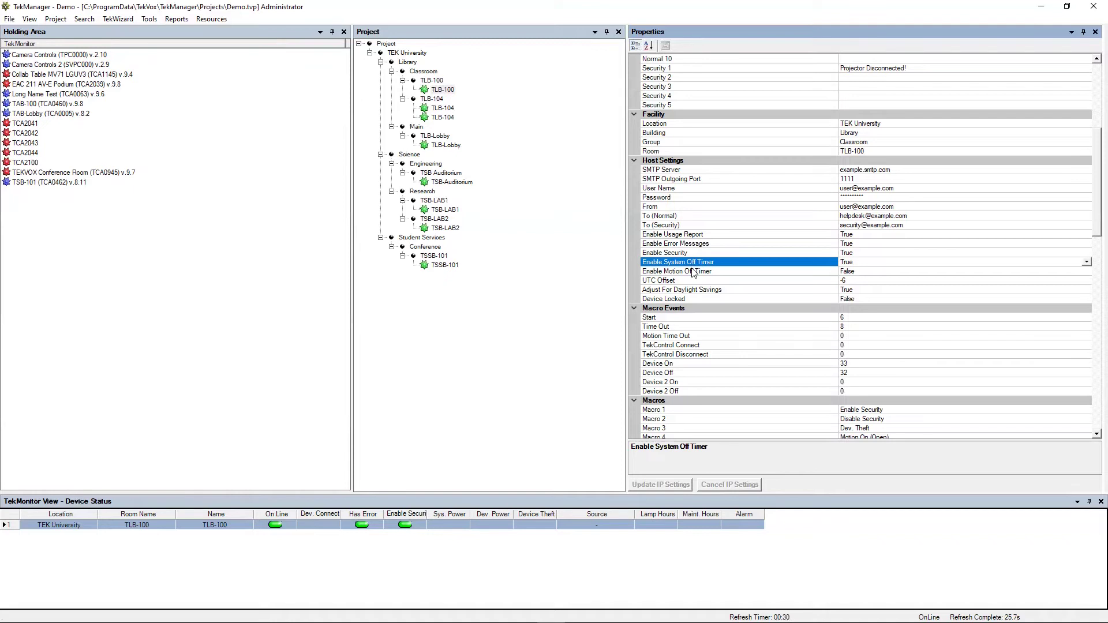
{"action": "left_click", "coordinate": [680, 284]}
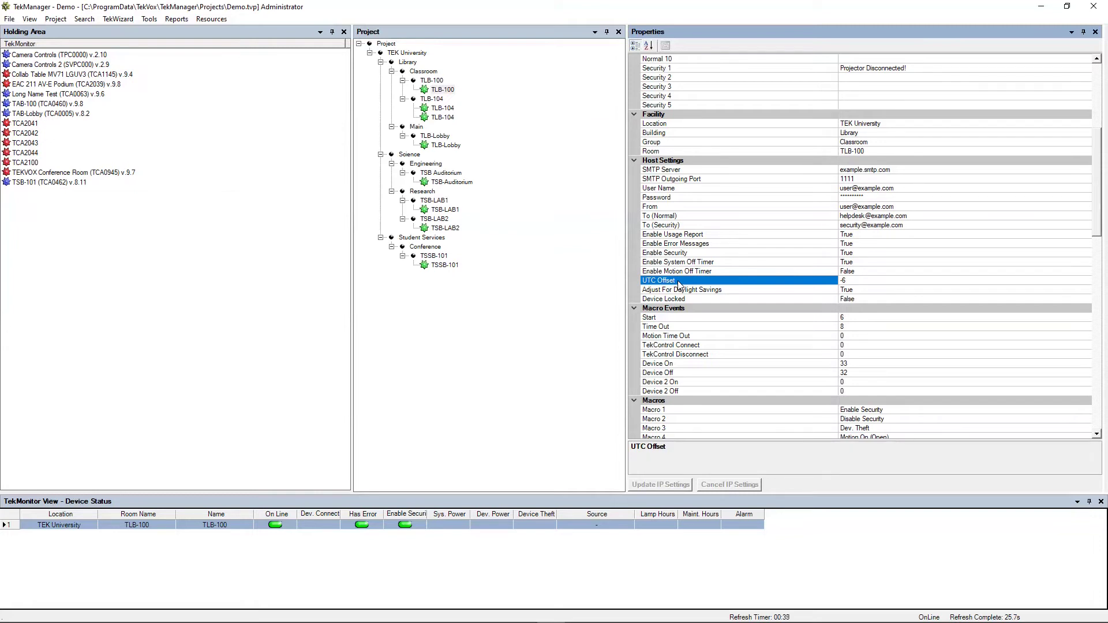
{"action": "left_click", "coordinate": [685, 293]}
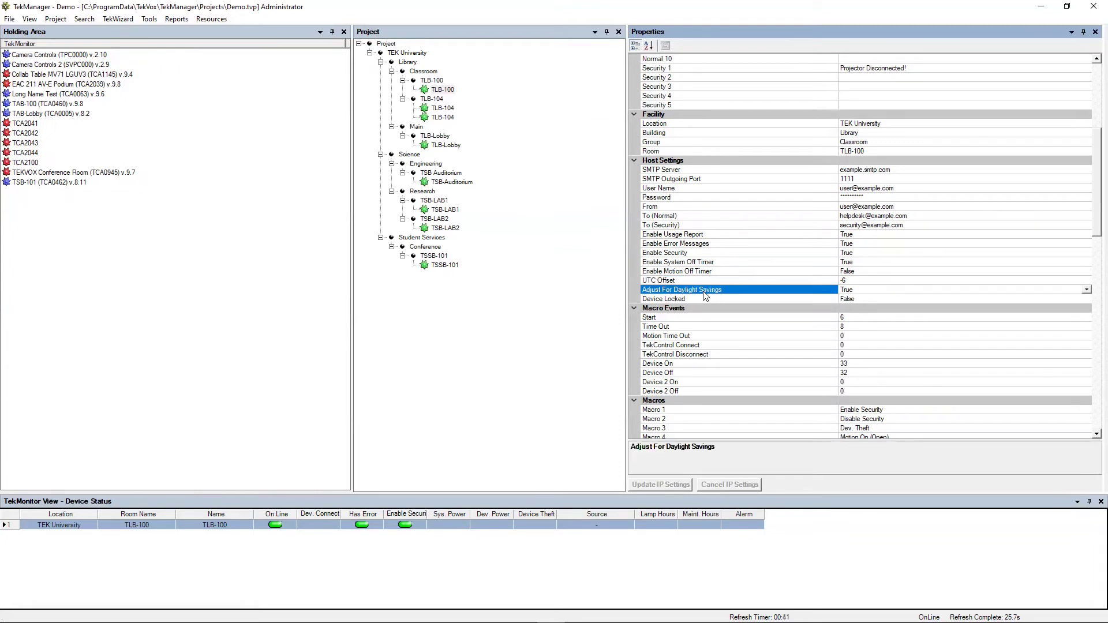
{"action": "left_click", "coordinate": [697, 299]}
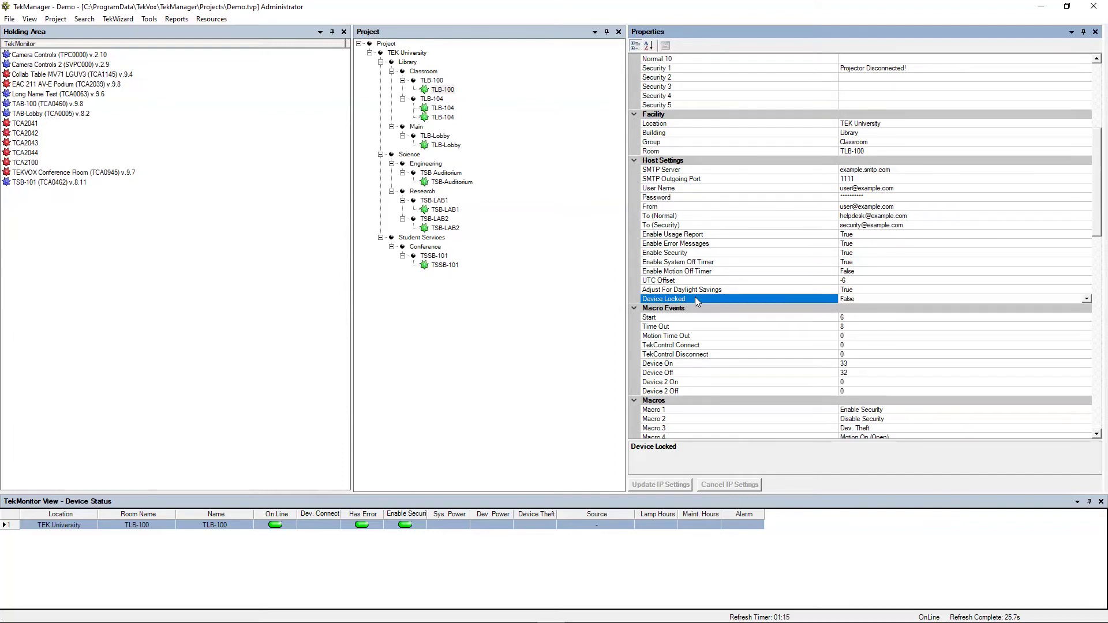
- Examine TLB-100's Start macro event alongside the Start entry in the macro list
{"action": "scroll", "coordinate": [696, 299], "scroll_direction": "down", "scroll_amount": 4}
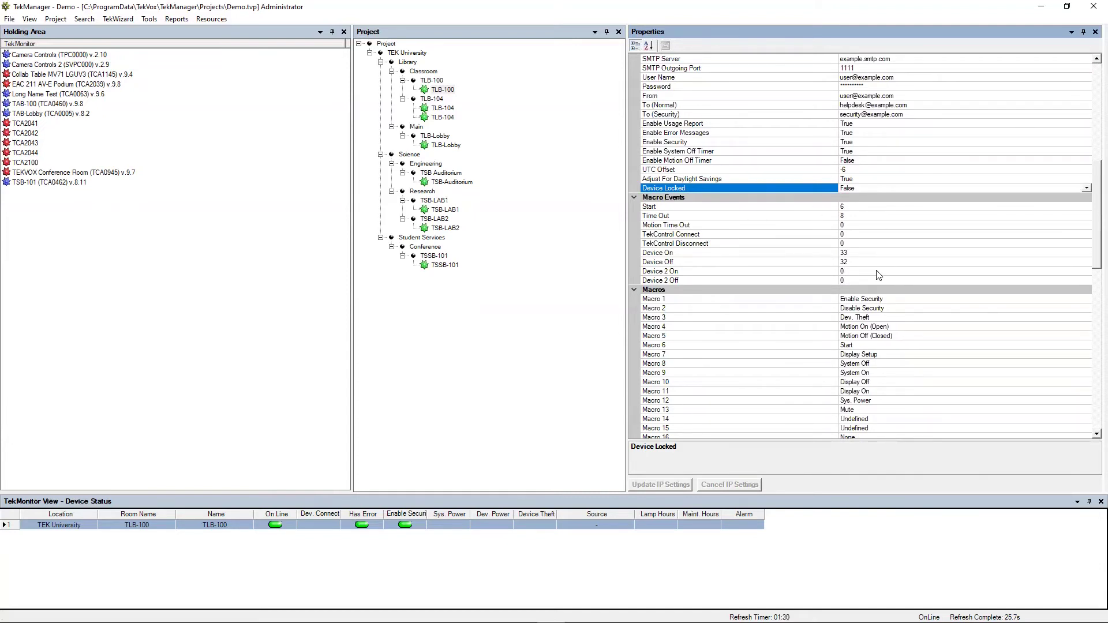
{"action": "scroll", "coordinate": [655, 312], "scroll_direction": "down", "scroll_amount": 3}
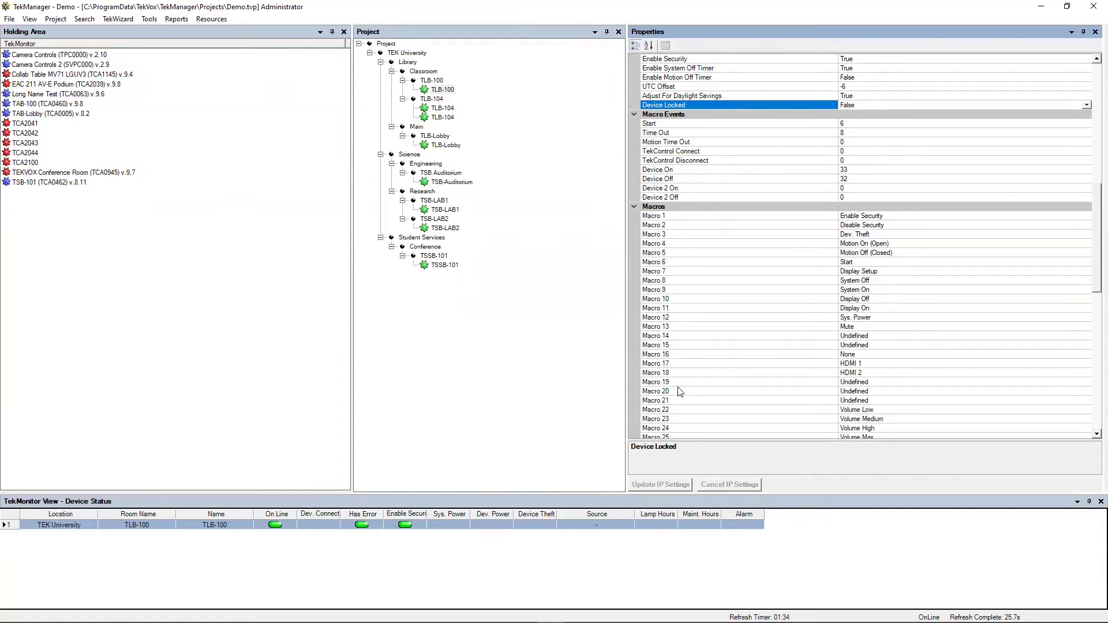
{"action": "scroll", "coordinate": [680, 392], "scroll_direction": "up", "scroll_amount": 1}
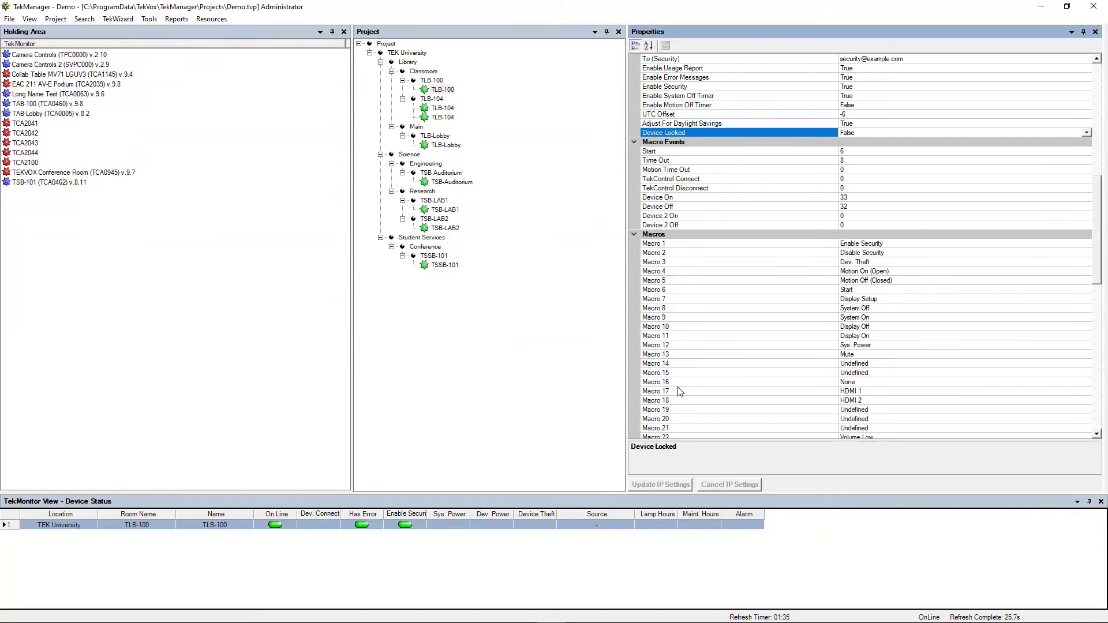
{"action": "left_click", "coordinate": [693, 153]}
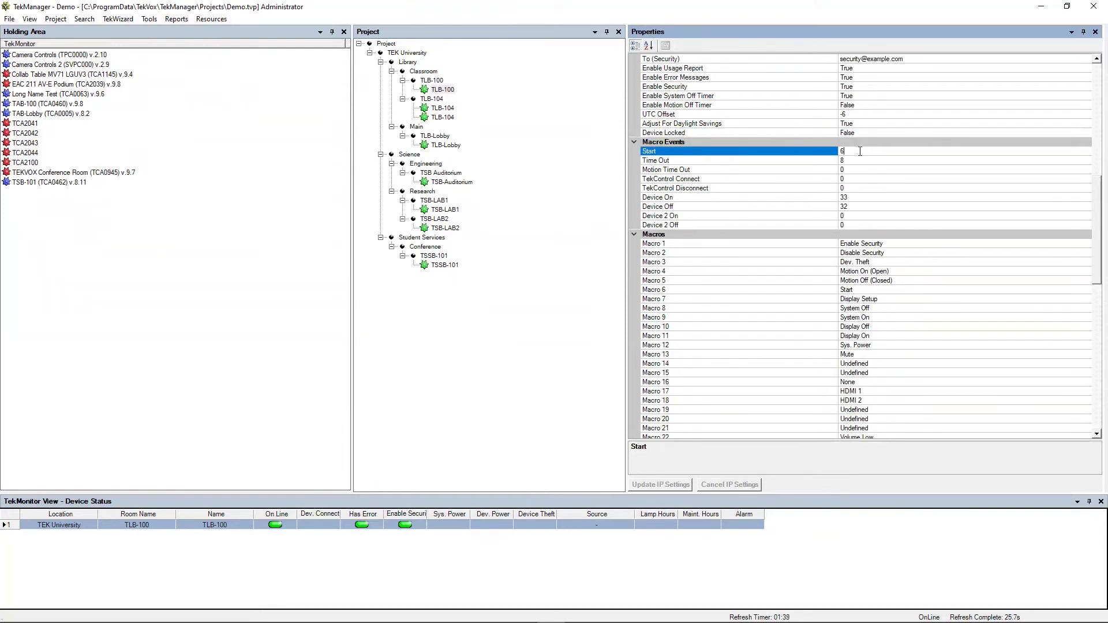
{"action": "left_click", "coordinate": [653, 291]}
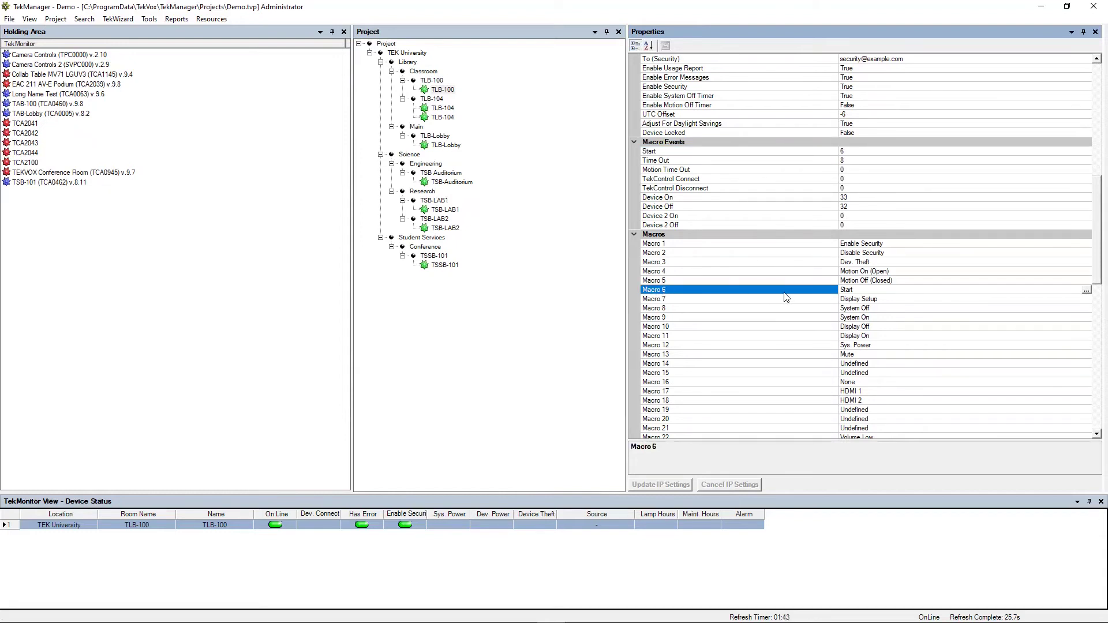
{"action": "left_click", "coordinate": [671, 153]}
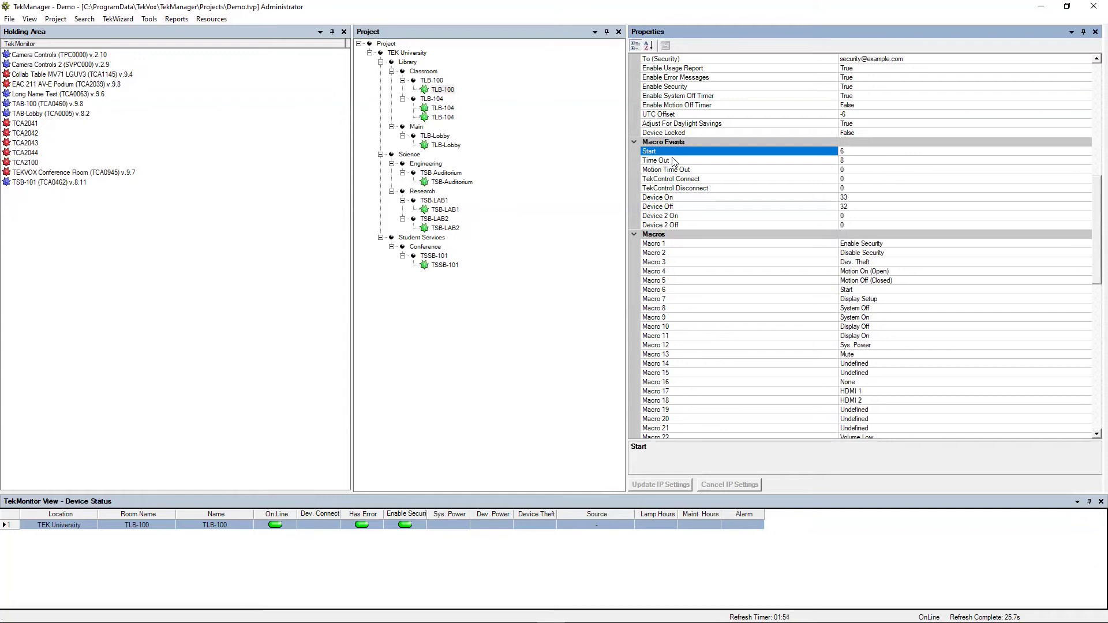
- Examine TLB-100's remaining macro events: time out, motion time out, TekControl connect and disconnect, device on and off, and Device 2 On
{"action": "left_click", "coordinate": [673, 162]}
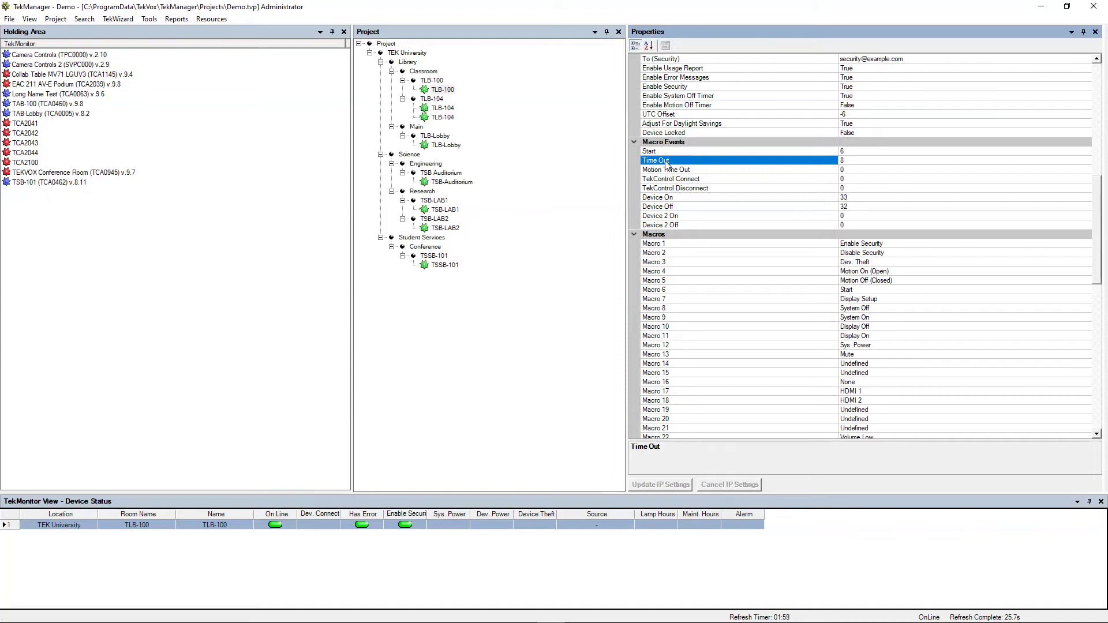
{"action": "left_click", "coordinate": [670, 171]}
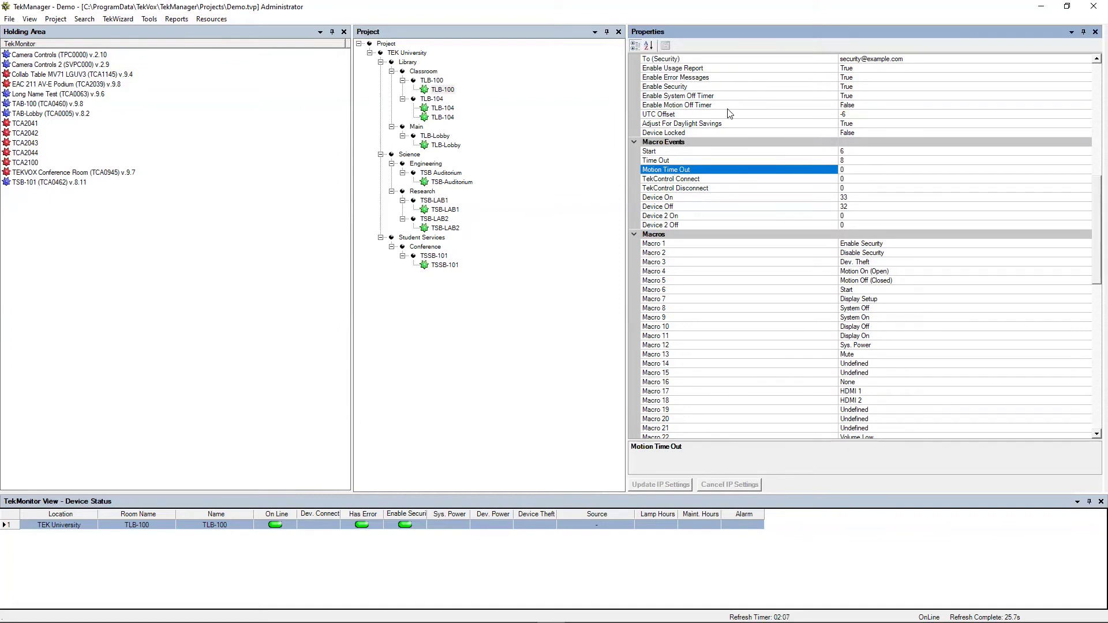
{"action": "left_click", "coordinate": [705, 181]}
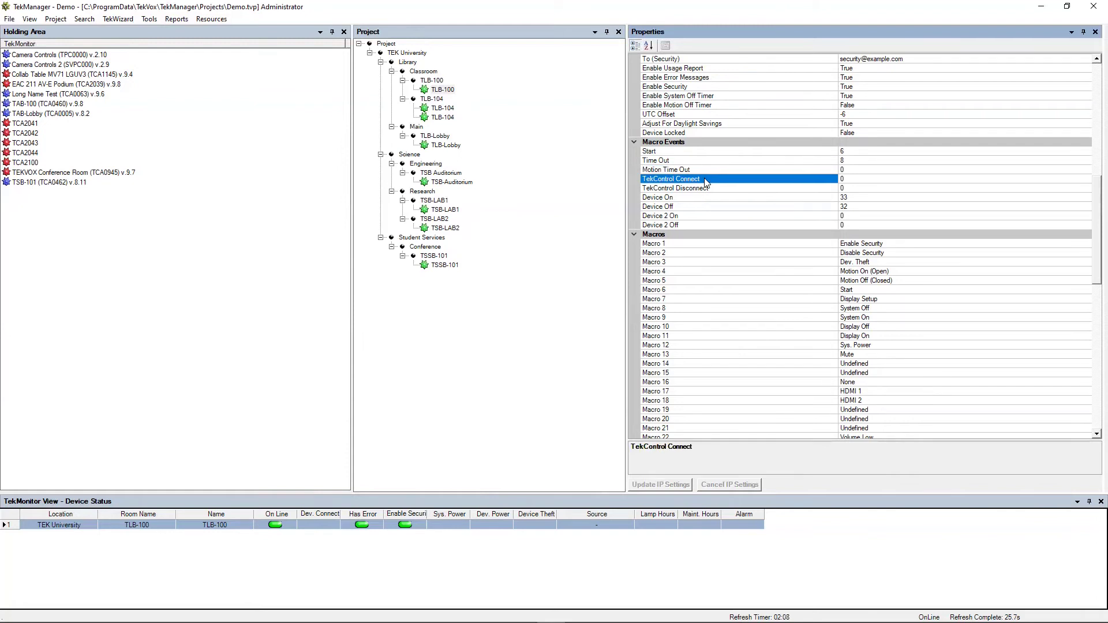
{"action": "left_click", "coordinate": [708, 190]}
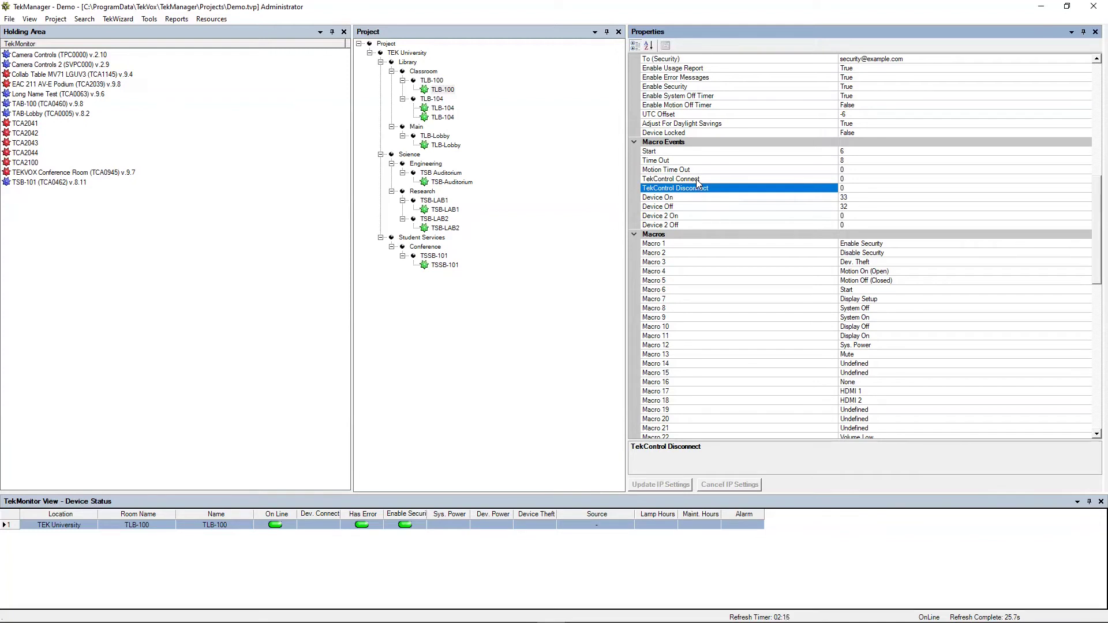
{"action": "left_click", "coordinate": [688, 199]}
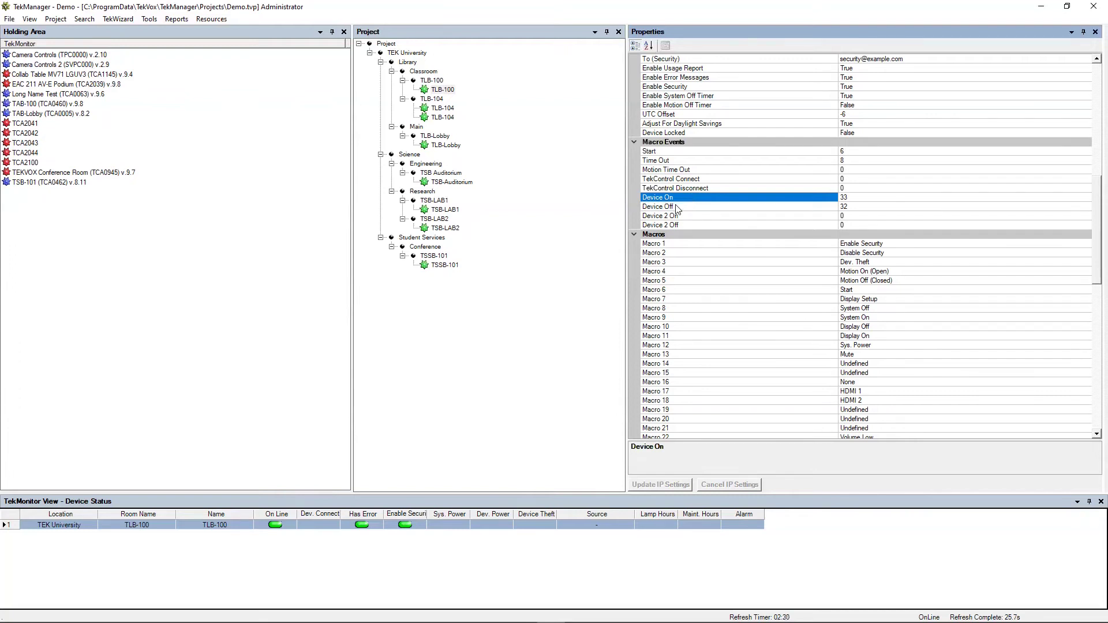
{"action": "left_click", "coordinate": [675, 207]}
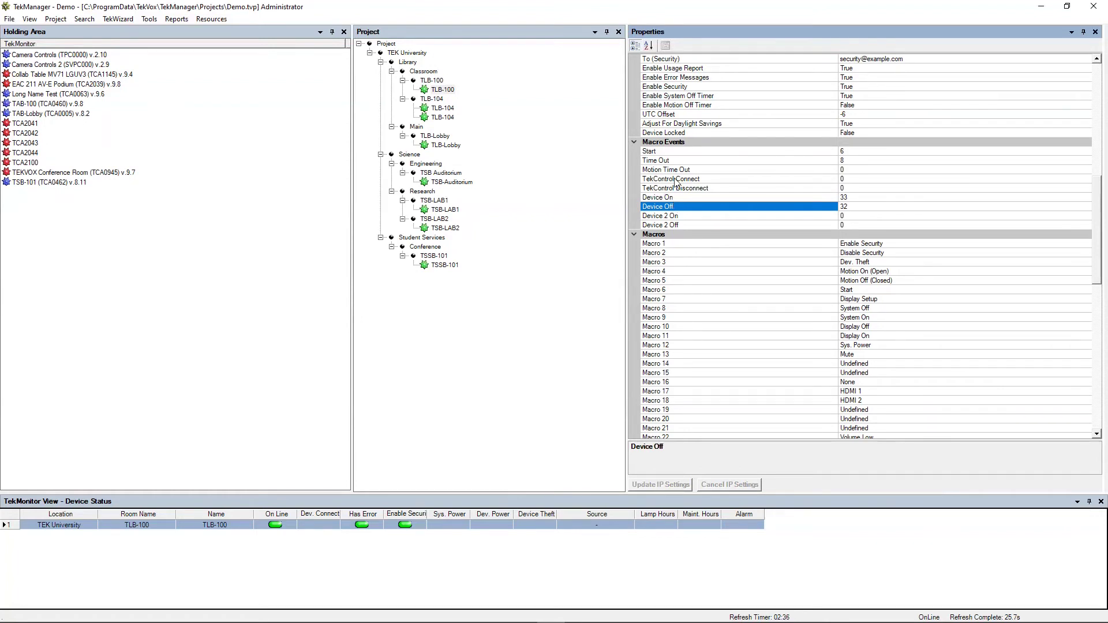
{"action": "left_click", "coordinate": [682, 215]}
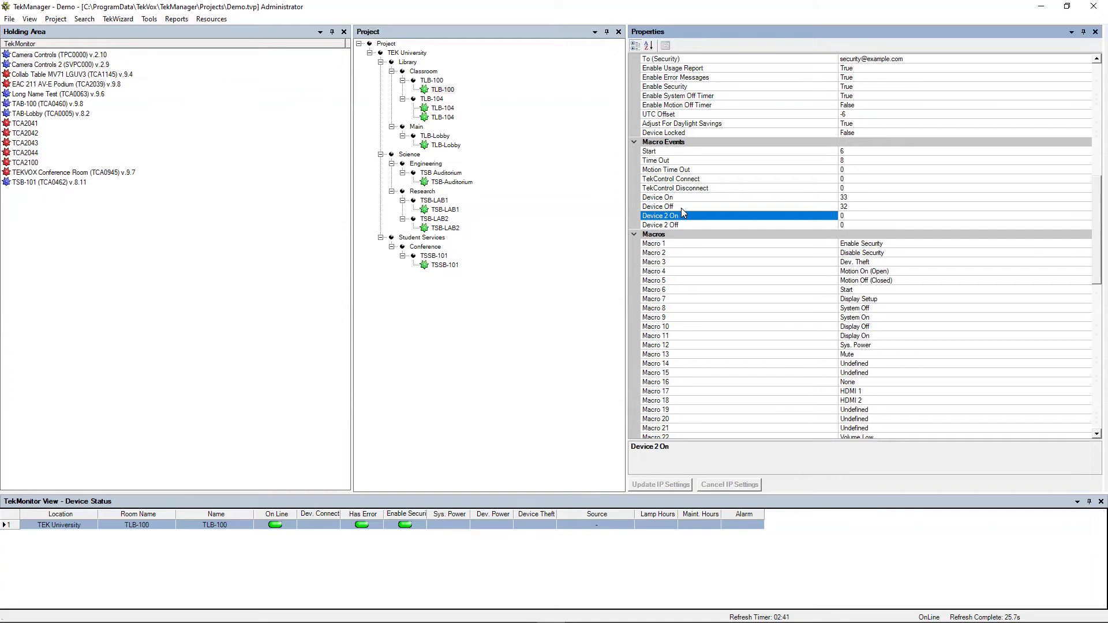
- Review TLB-100's macro list and inspect the name and steps of the System Off macro
{"action": "scroll", "coordinate": [681, 212], "scroll_direction": "down", "scroll_amount": 5}
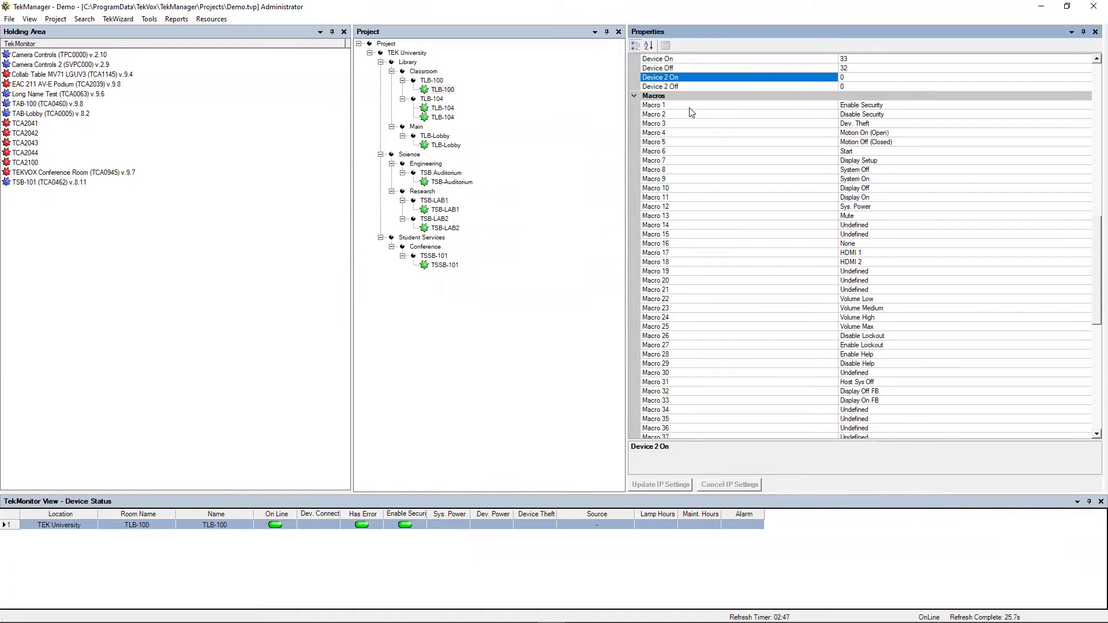
{"action": "left_click", "coordinate": [664, 105]}
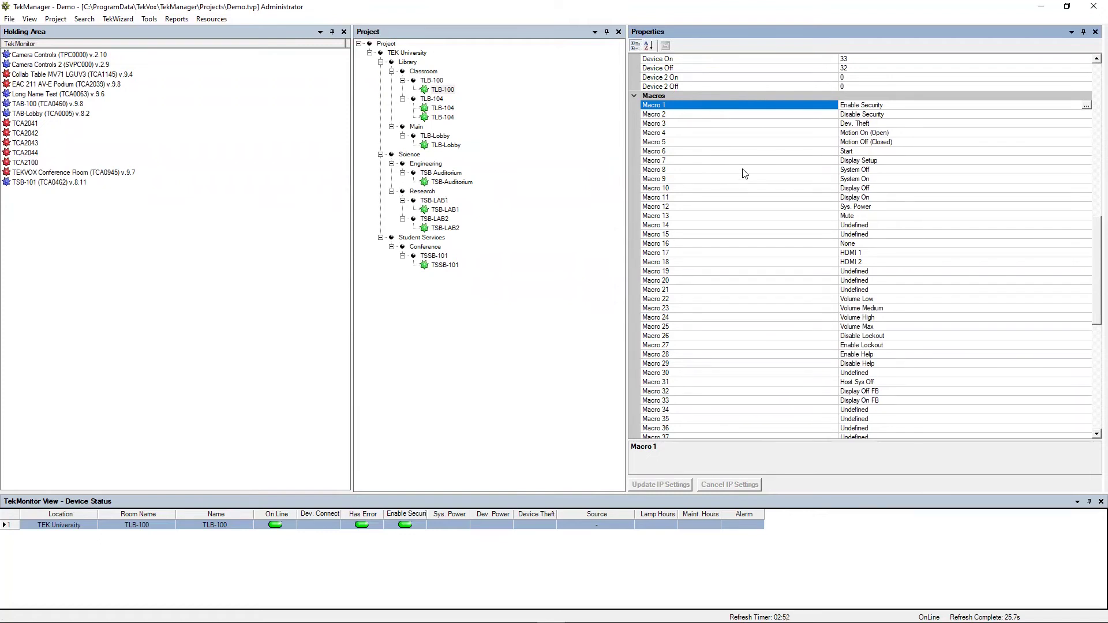
{"action": "left_click", "coordinate": [877, 171]}
{"action": "left_click", "coordinate": [1087, 170]}
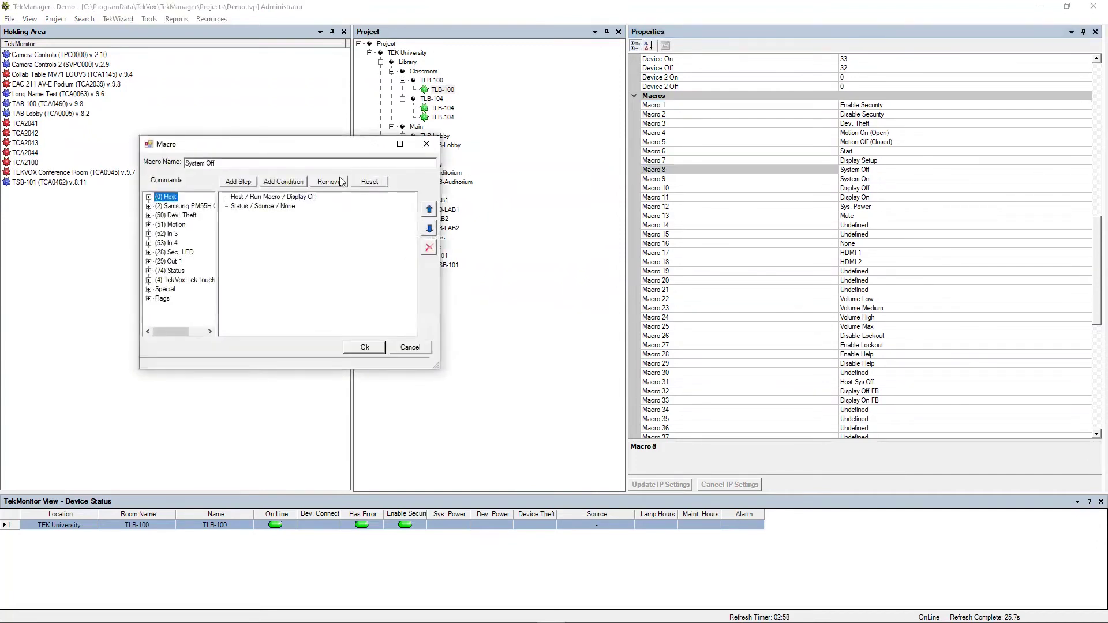
{"action": "left_click", "coordinate": [221, 164]}
{"action": "left_click", "coordinate": [356, 351]}
- Review the rest of TLB-100's macros and its network settings: IP address, subnet mask and default gateway
{"action": "scroll", "coordinate": [786, 245], "scroll_direction": "down", "scroll_amount": 1}
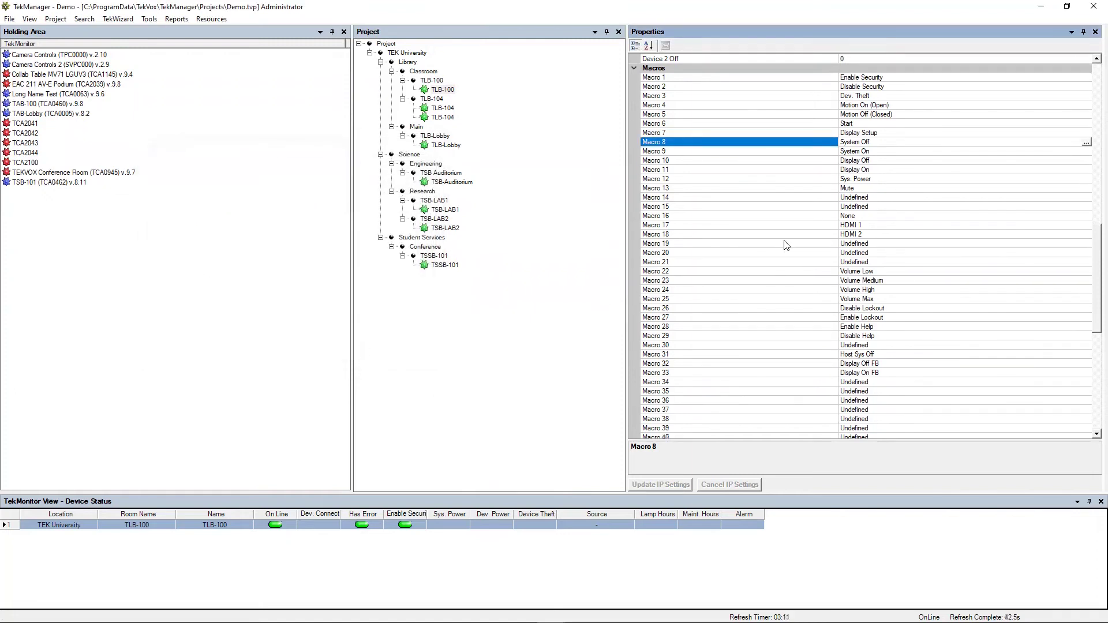
{"action": "scroll", "coordinate": [786, 245], "scroll_direction": "down", "scroll_amount": 10}
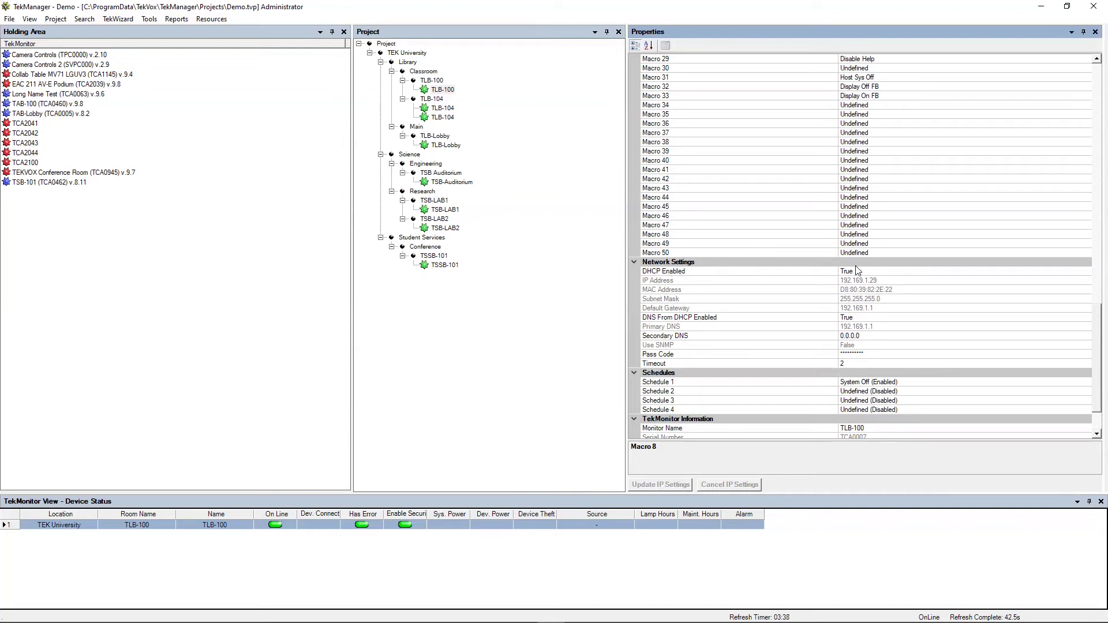
{"action": "left_click", "coordinate": [656, 282]}
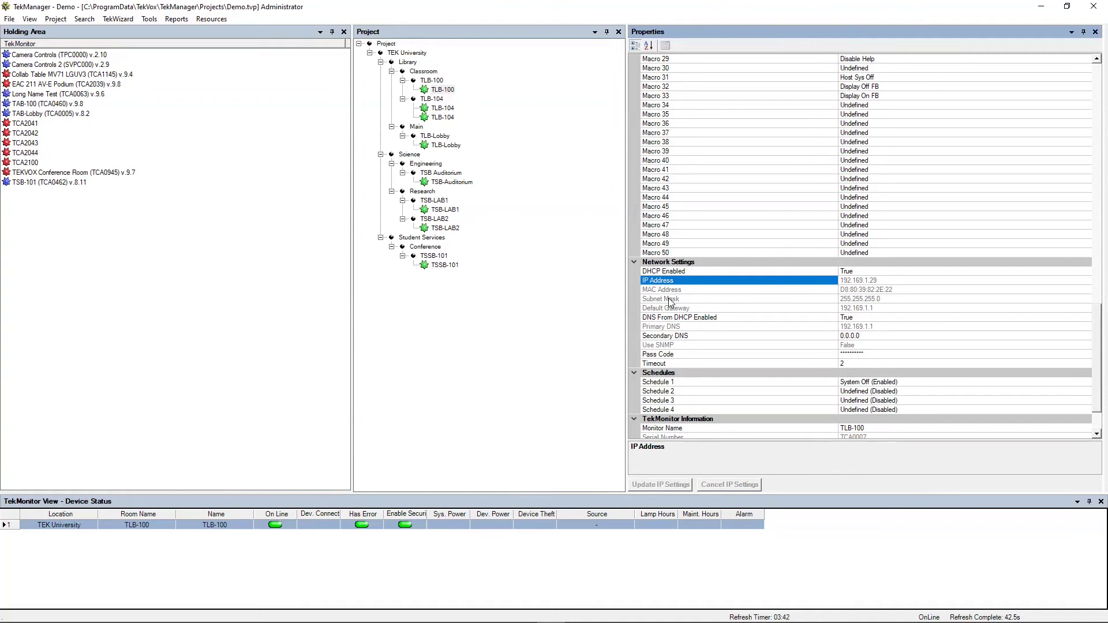
{"action": "left_click", "coordinate": [669, 300]}
{"action": "left_click", "coordinate": [678, 310]}
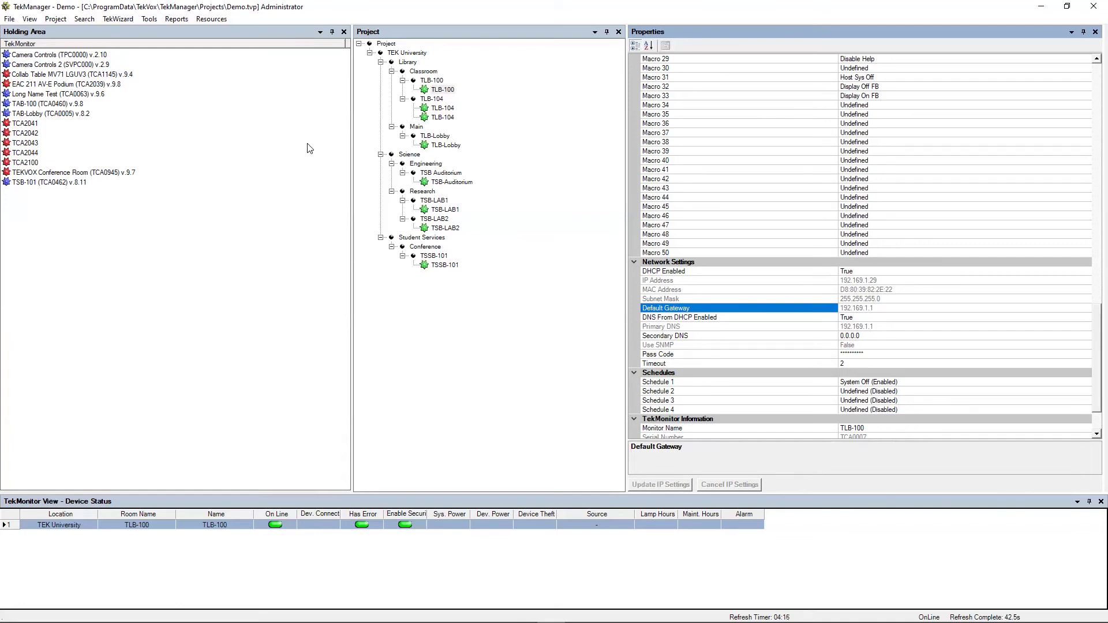
{"action": "left_click", "coordinate": [148, 20]}
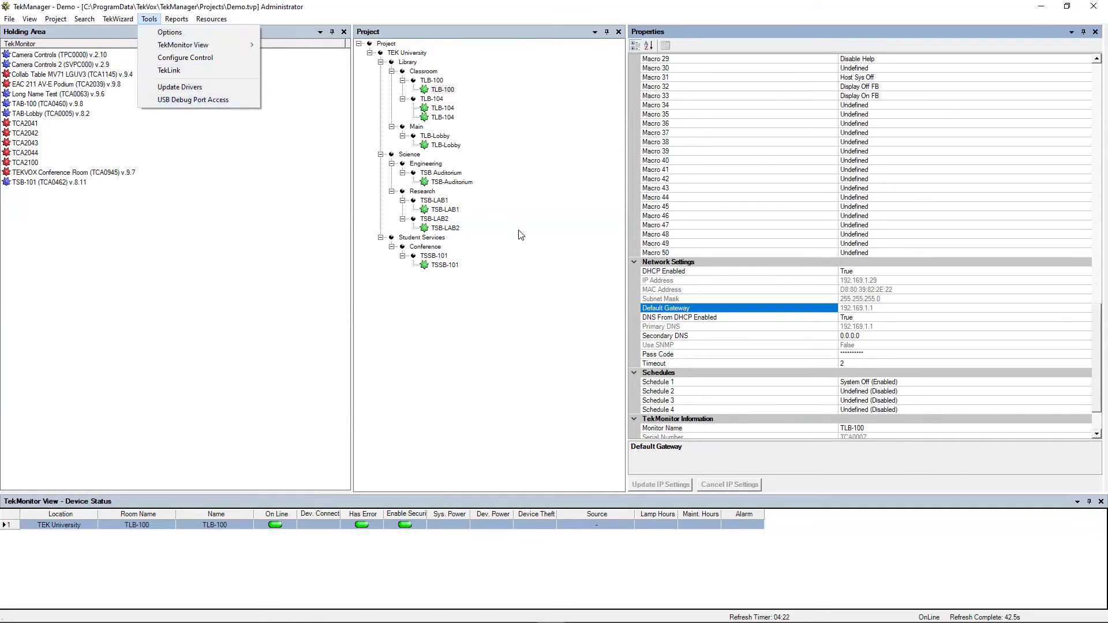
{"action": "left_click", "coordinate": [600, 306]}
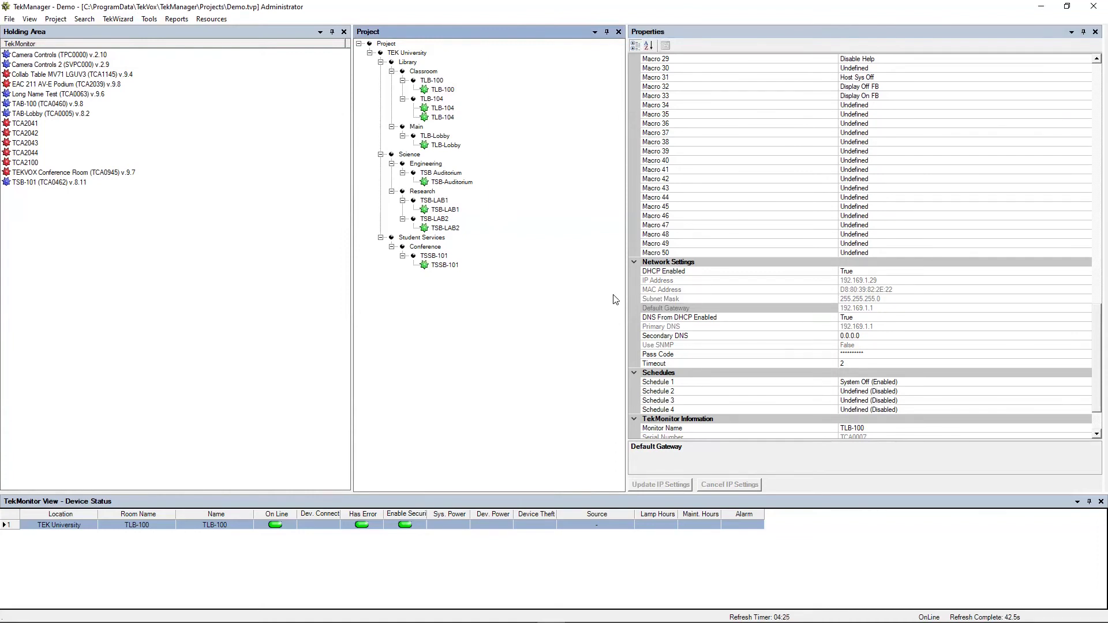
- Check TLB-100's pass code and timeout settings, and view the pass code field in the single IP address monitor search
{"action": "left_click", "coordinate": [690, 357]}
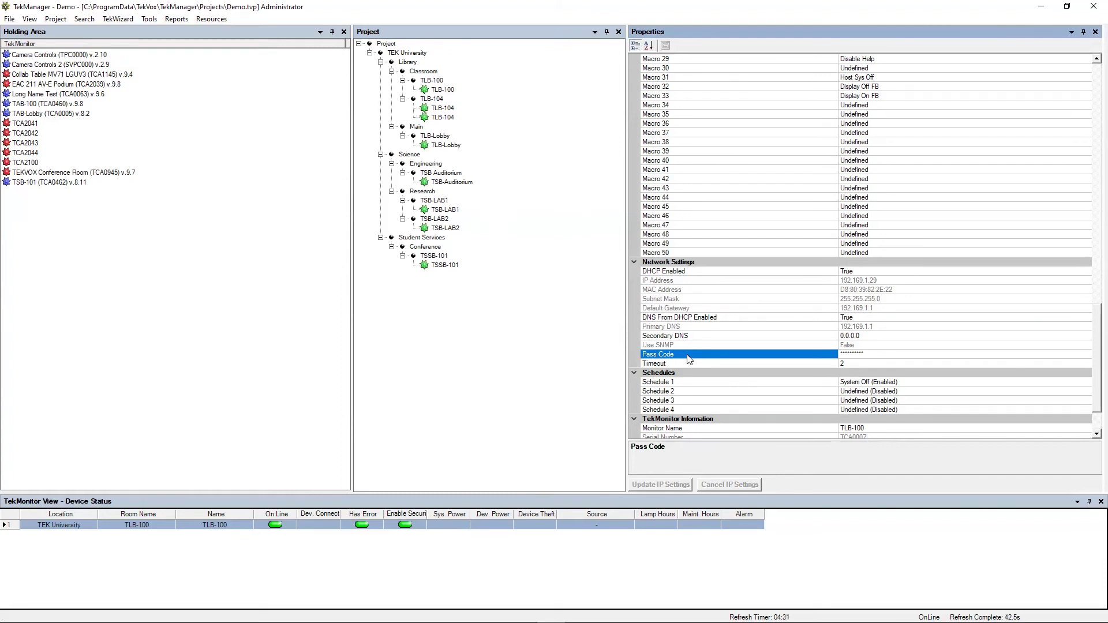
{"action": "left_click", "coordinate": [84, 19]}
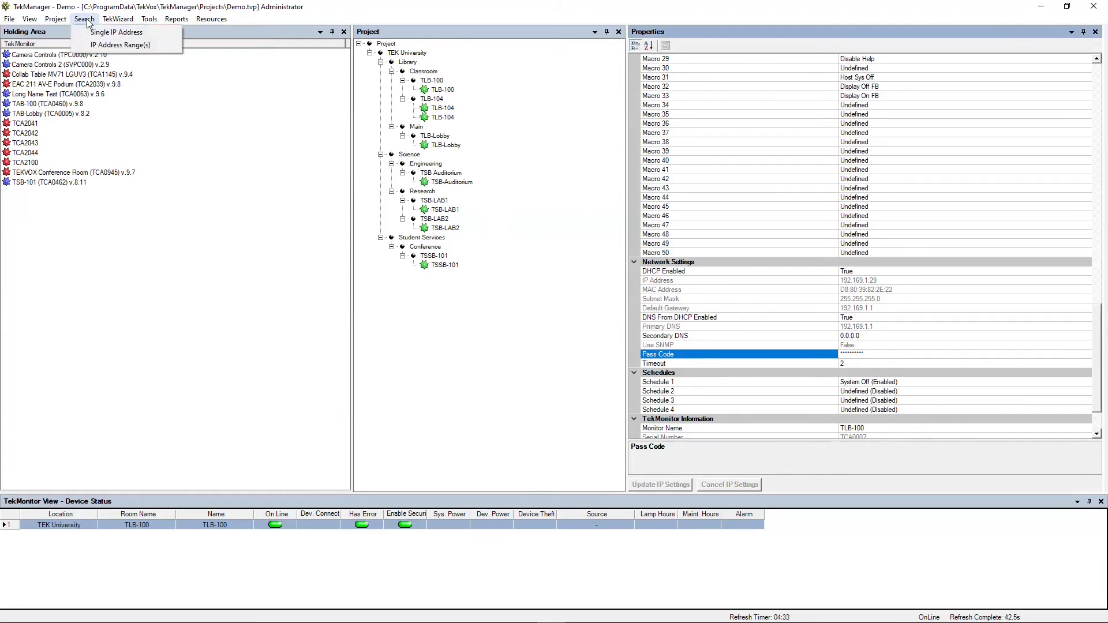
{"action": "left_click", "coordinate": [116, 32]}
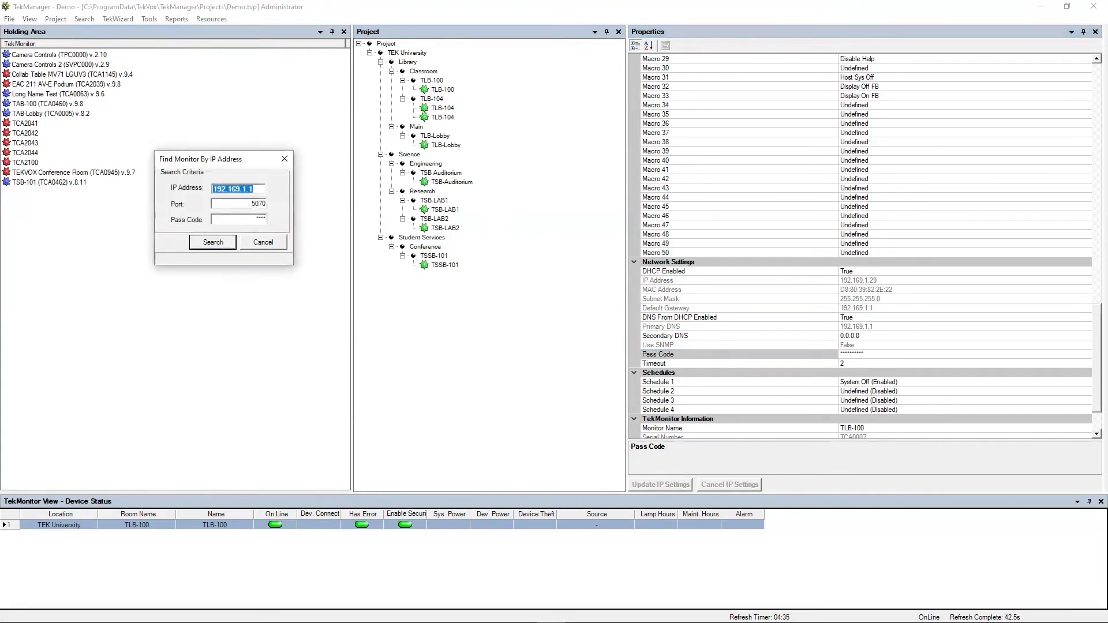
{"action": "left_click", "coordinate": [223, 222]}
{"action": "left_click", "coordinate": [284, 158]}
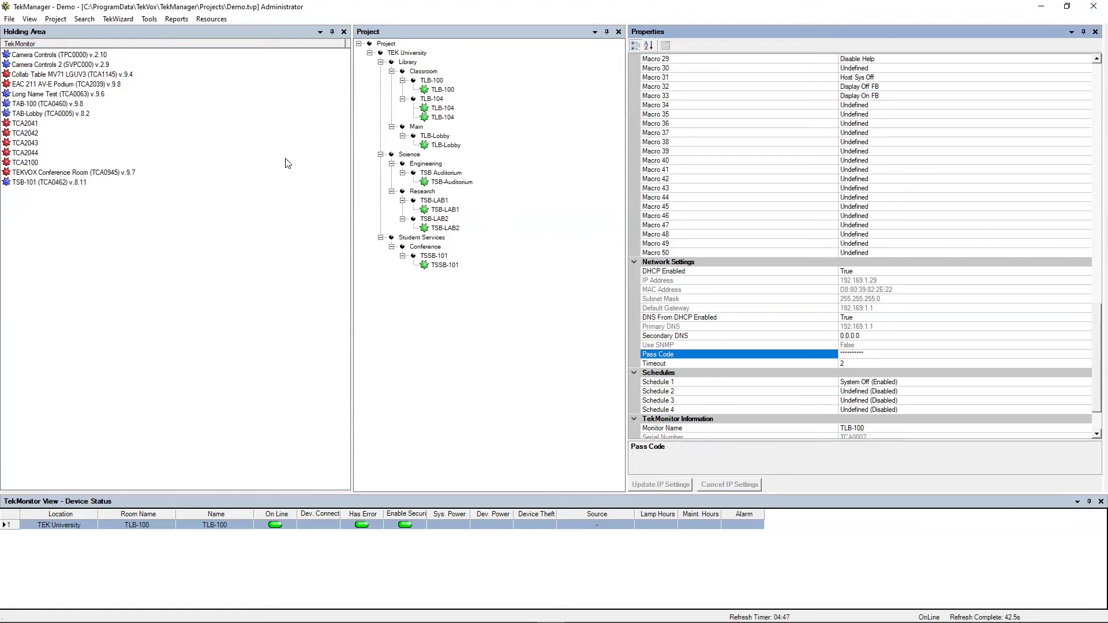
{"action": "left_click", "coordinate": [673, 364]}
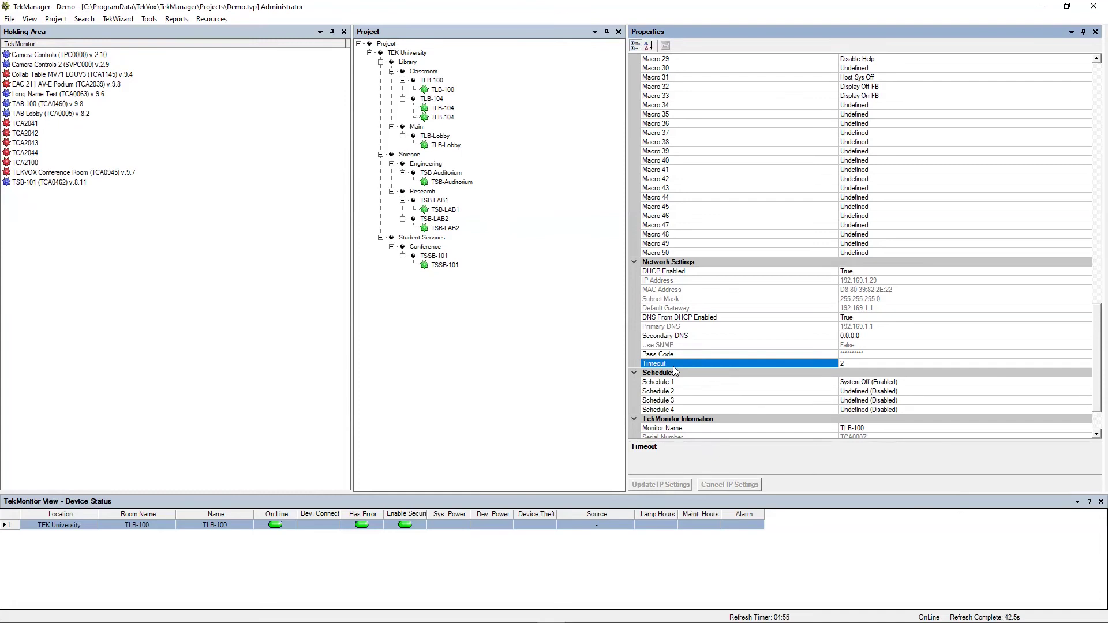
- Inspect the macro, run interval, enabled days and run times of TLB-100's Schedule 1
{"action": "scroll", "coordinate": [728, 349], "scroll_direction": "down", "scroll_amount": 2}
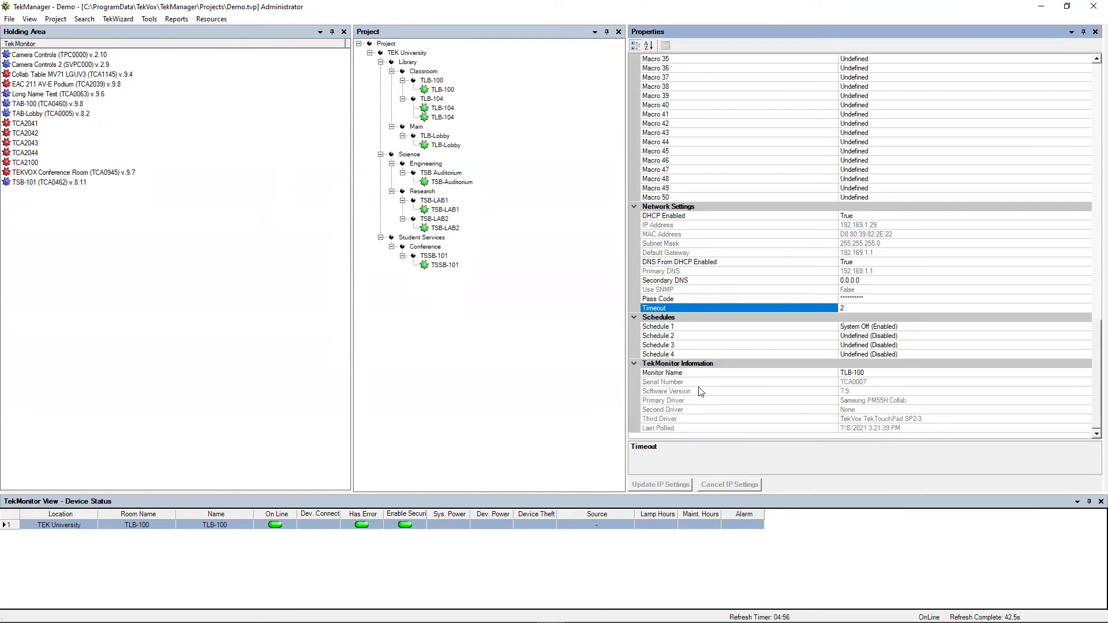
{"action": "left_click", "coordinate": [931, 327]}
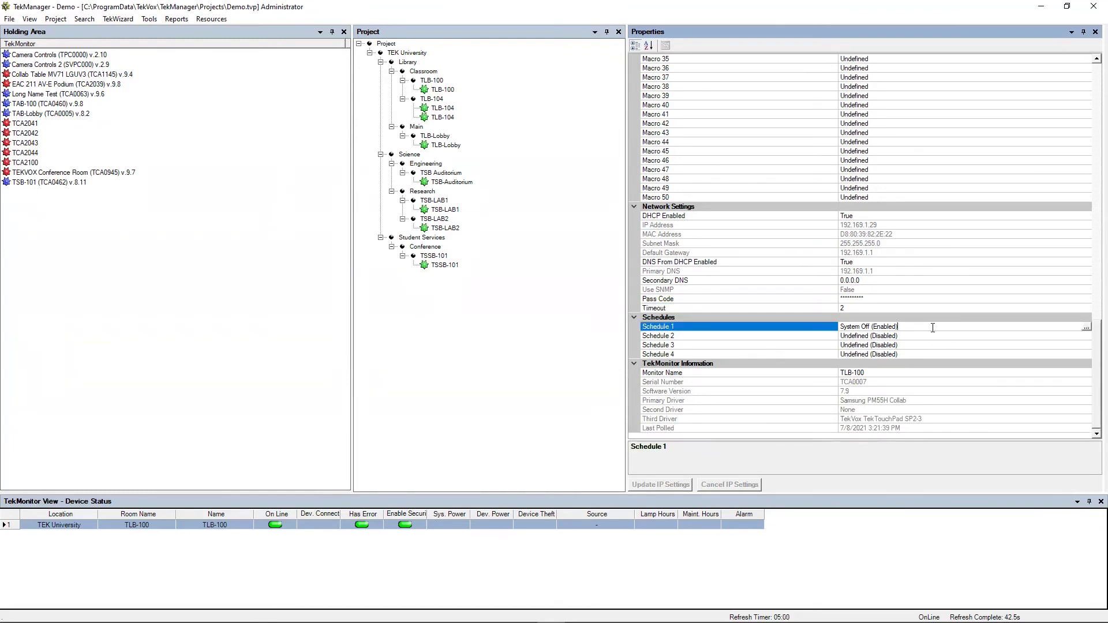
{"action": "left_click", "coordinate": [1086, 328]}
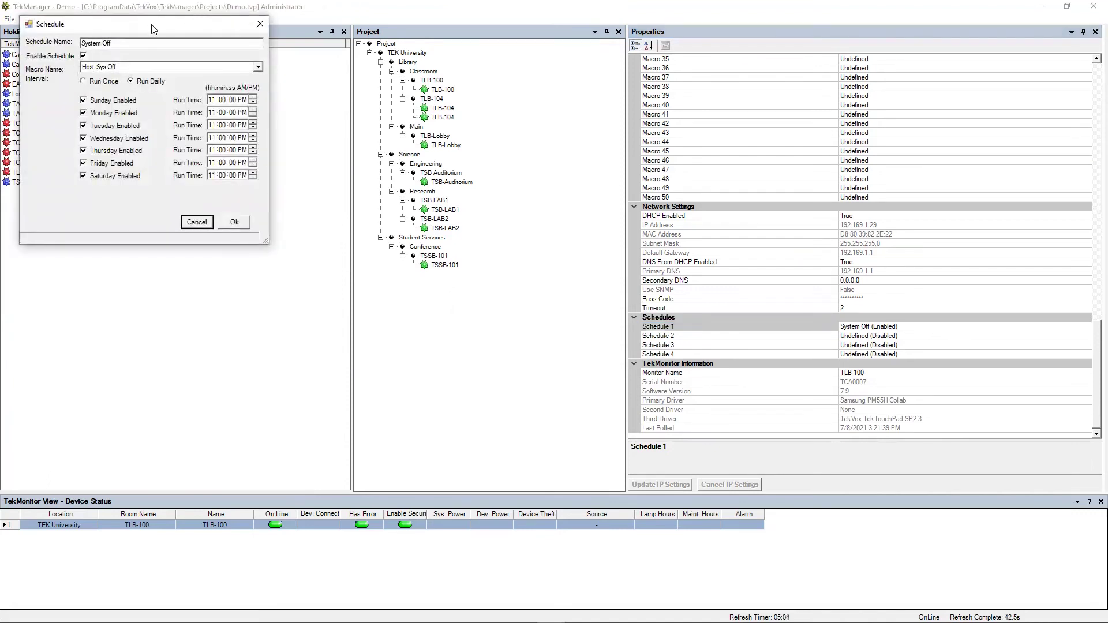
{"action": "left_click_drag", "start_coordinate": [158, 31], "coordinate": [267, 99]}
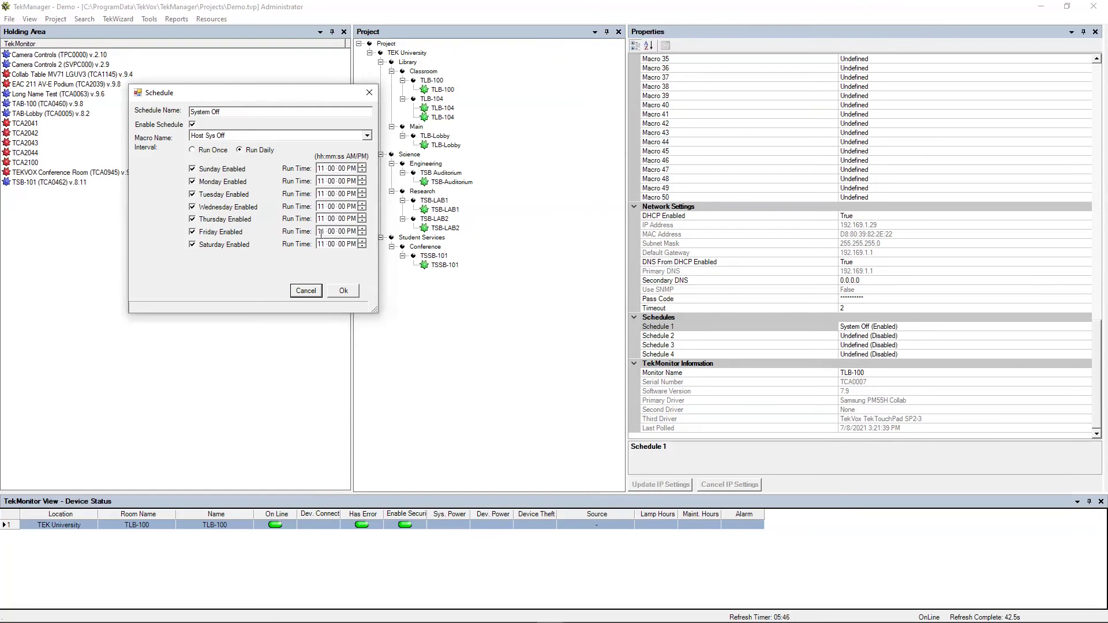
{"action": "left_click", "coordinate": [342, 290]}
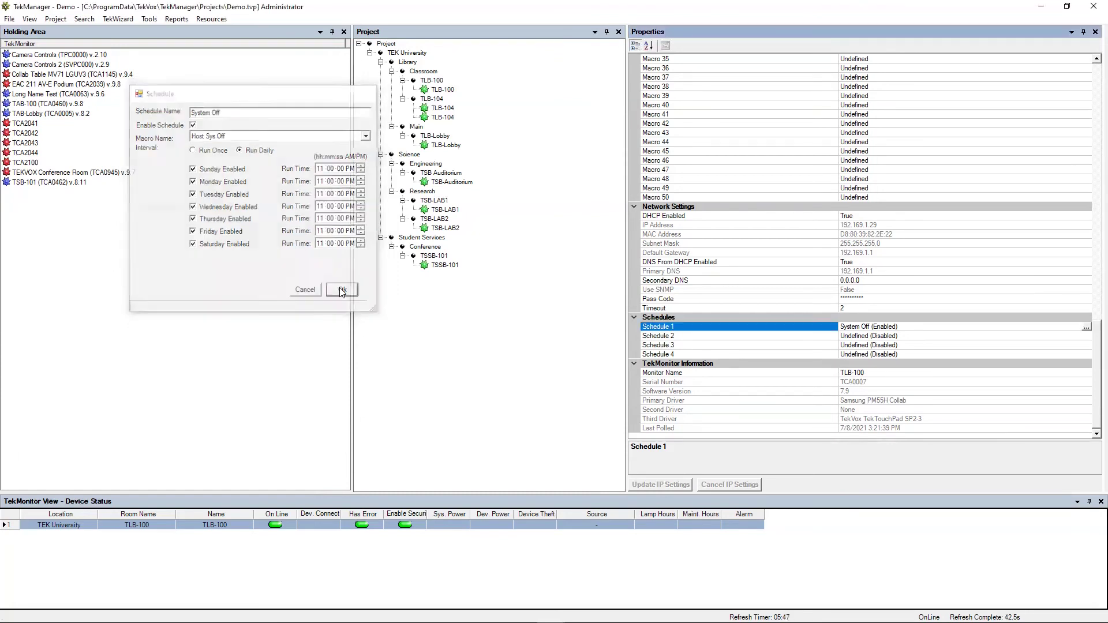
- Check TLB-100's monitor name, then reload the monitor's properties and review its TekMonitor Information
{"action": "left_click", "coordinate": [686, 375]}
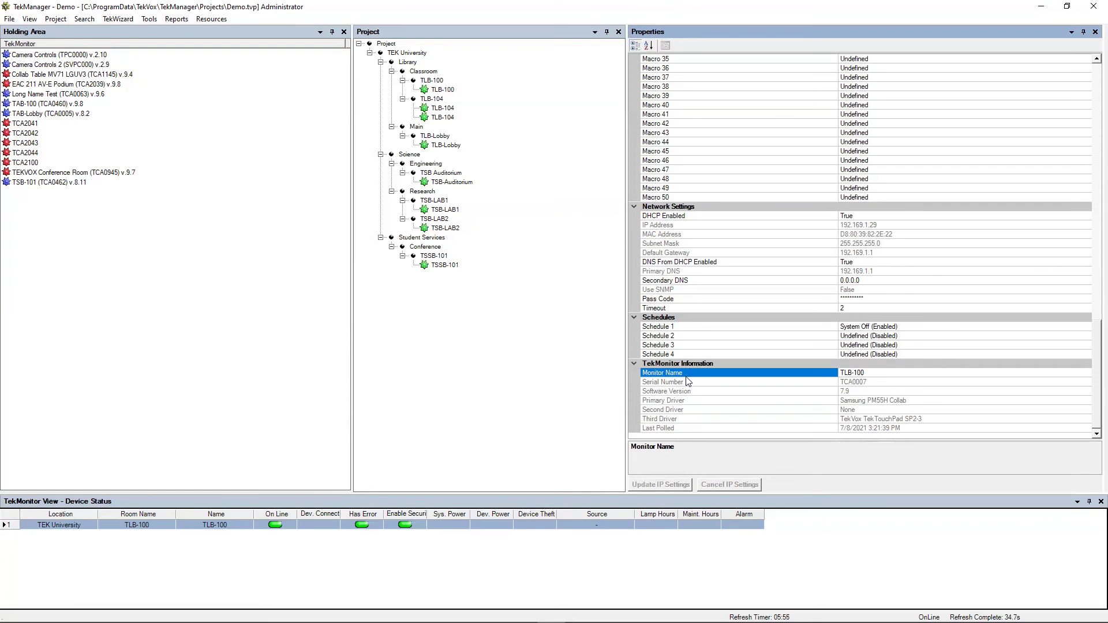
{"action": "left_click", "coordinate": [443, 90]}
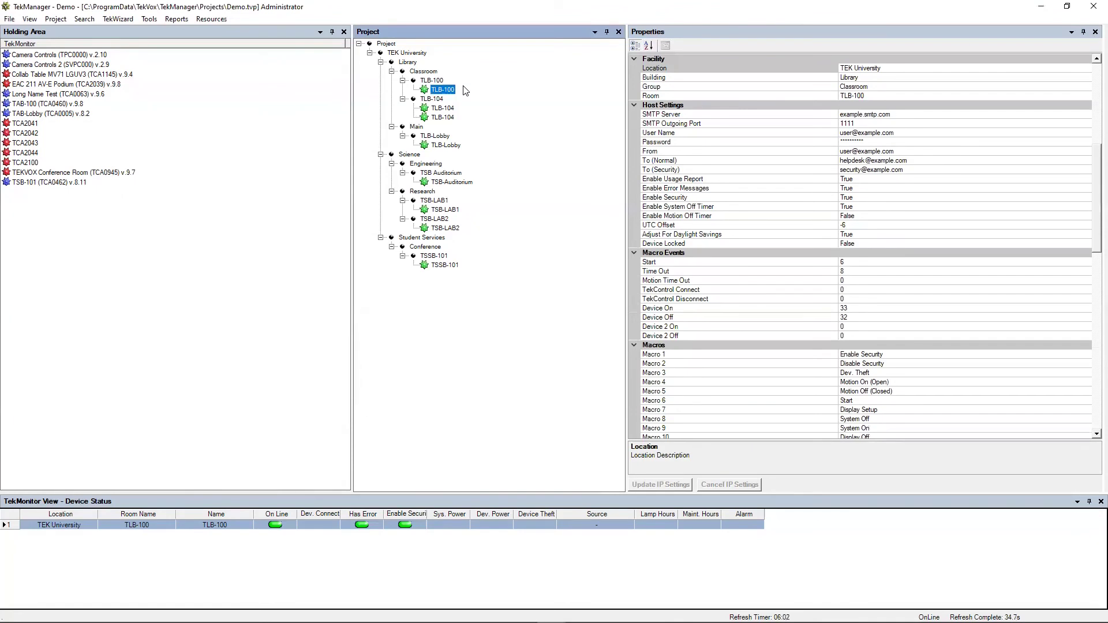
{"action": "left_click_drag", "start_coordinate": [1094, 183], "coordinate": [1093, 434]}
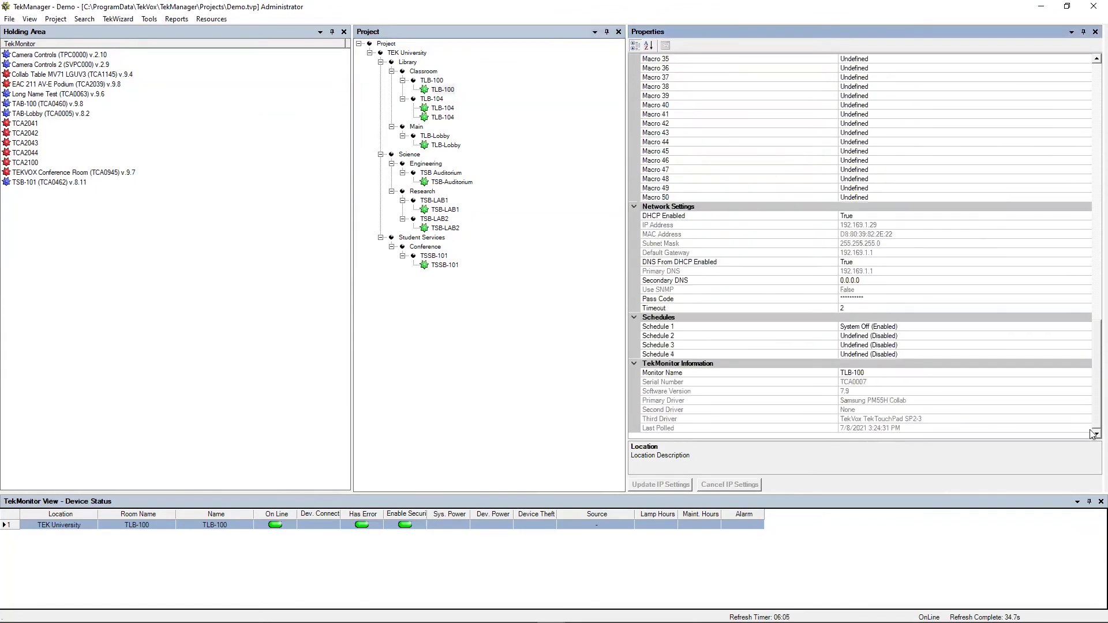
- Rename the TLB-100 monitor to TLB-100 A in its TekMonitor Information
{"action": "left_click", "coordinate": [883, 376]}
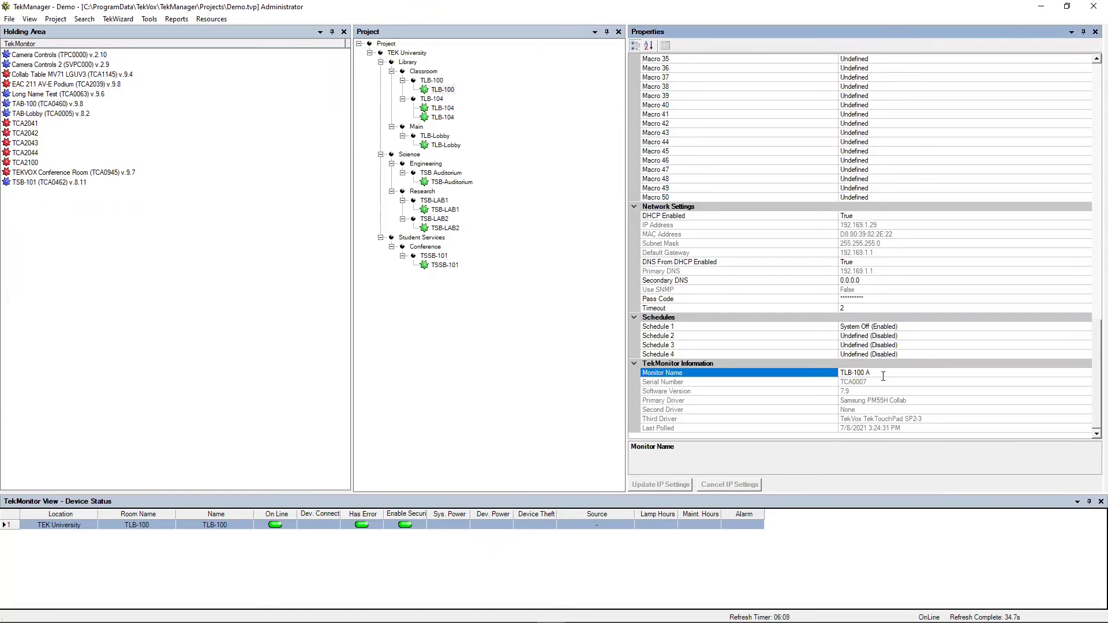
{"action": "key", "text": "Return"}
- Review the monitor's serial number, software version, primary, second and third drivers, and last polled time
{"action": "left_click", "coordinate": [683, 384]}
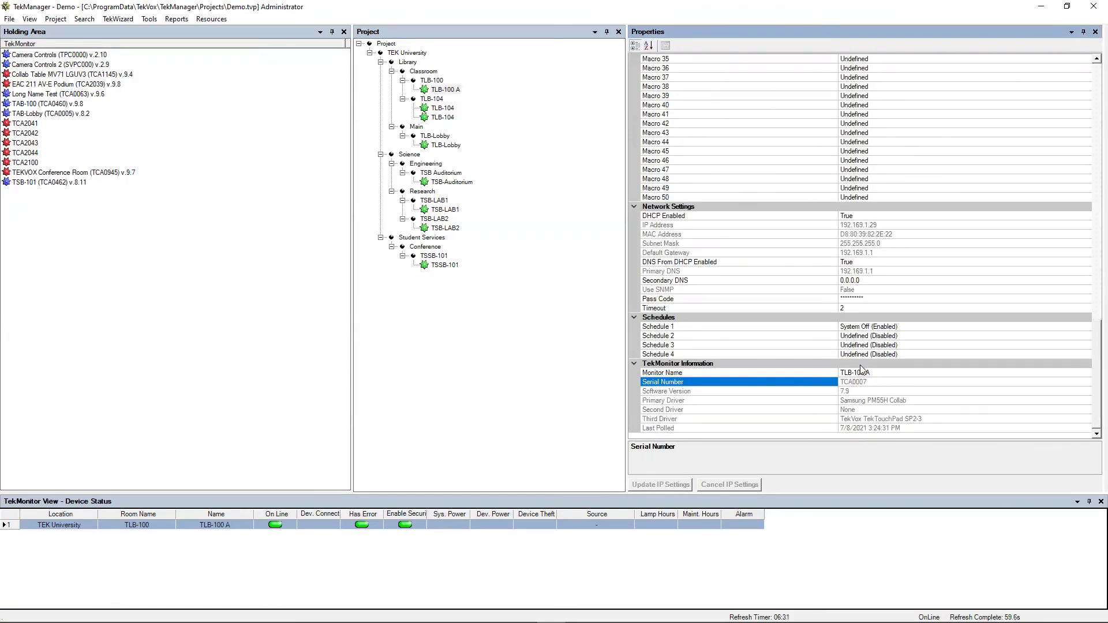
{"action": "left_click", "coordinate": [862, 392]}
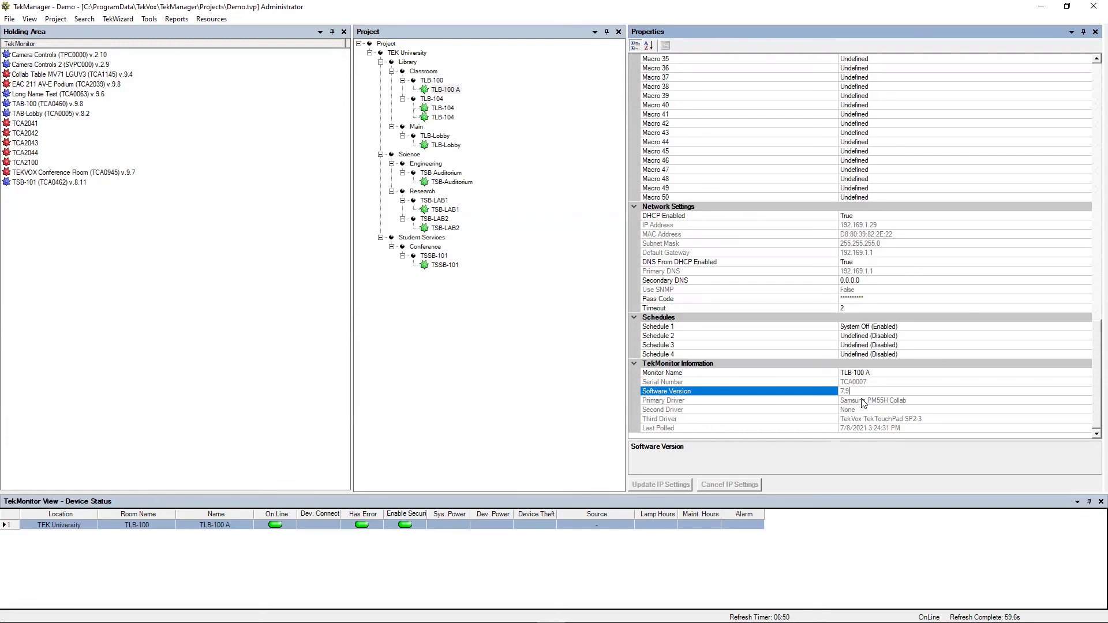
{"action": "left_click", "coordinate": [757, 401]}
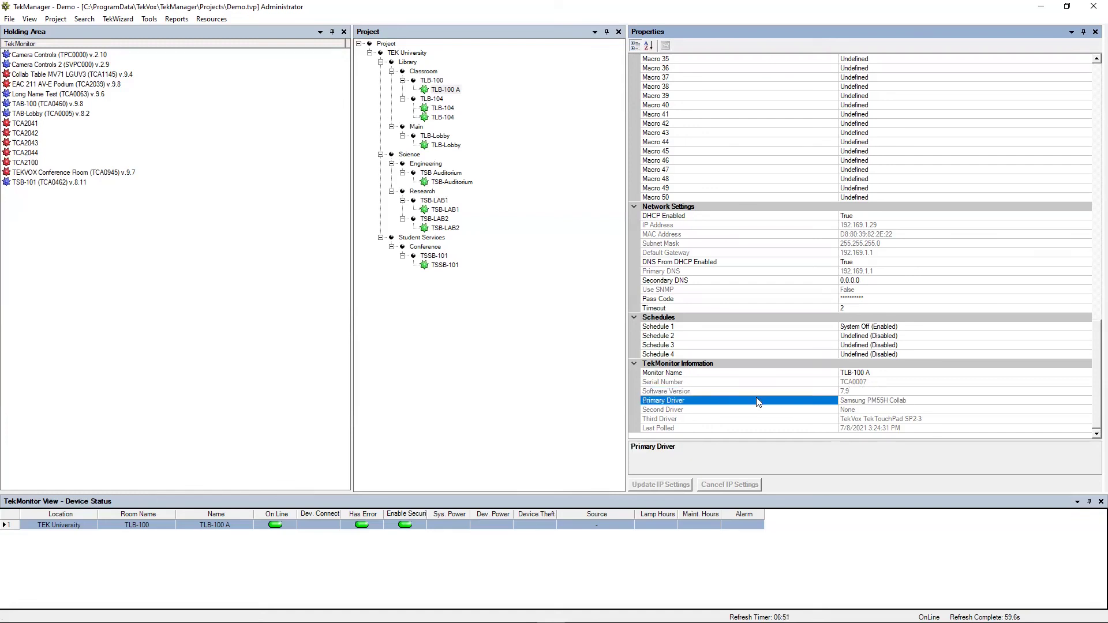
{"action": "left_click", "coordinate": [724, 411]}
{"action": "left_click", "coordinate": [723, 416]}
{"action": "left_click", "coordinate": [716, 410]}
{"action": "left_click", "coordinate": [710, 403]}
{"action": "left_click", "coordinate": [685, 431]}
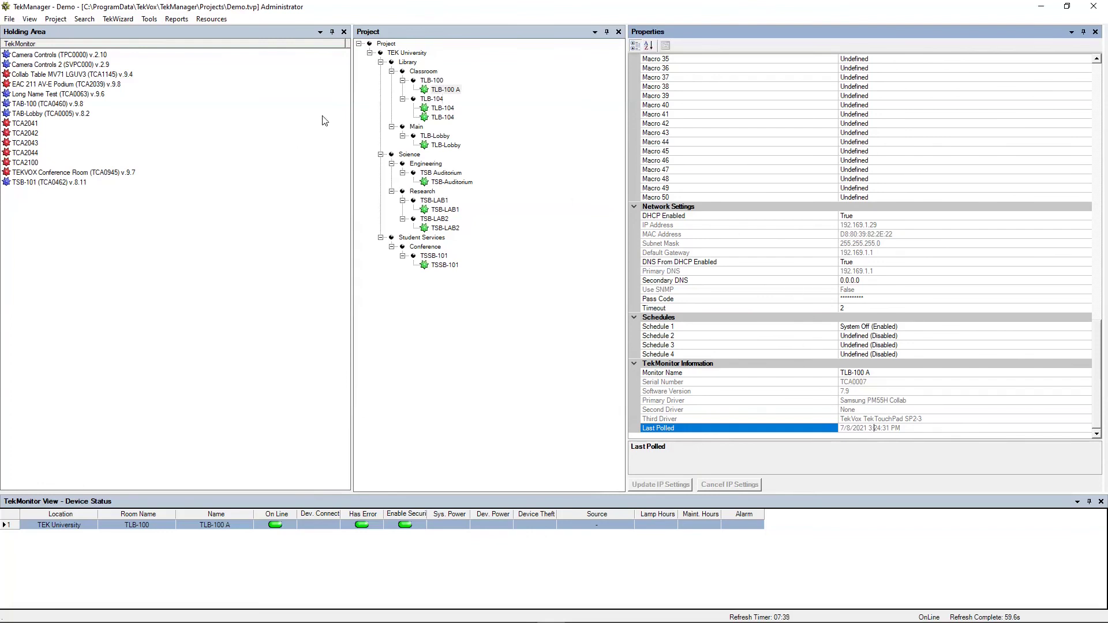
- View the last polled time of TEKVOX Conference Room in the holding area, and return to TLB-100 A's properties
{"action": "left_click", "coordinate": [110, 173]}
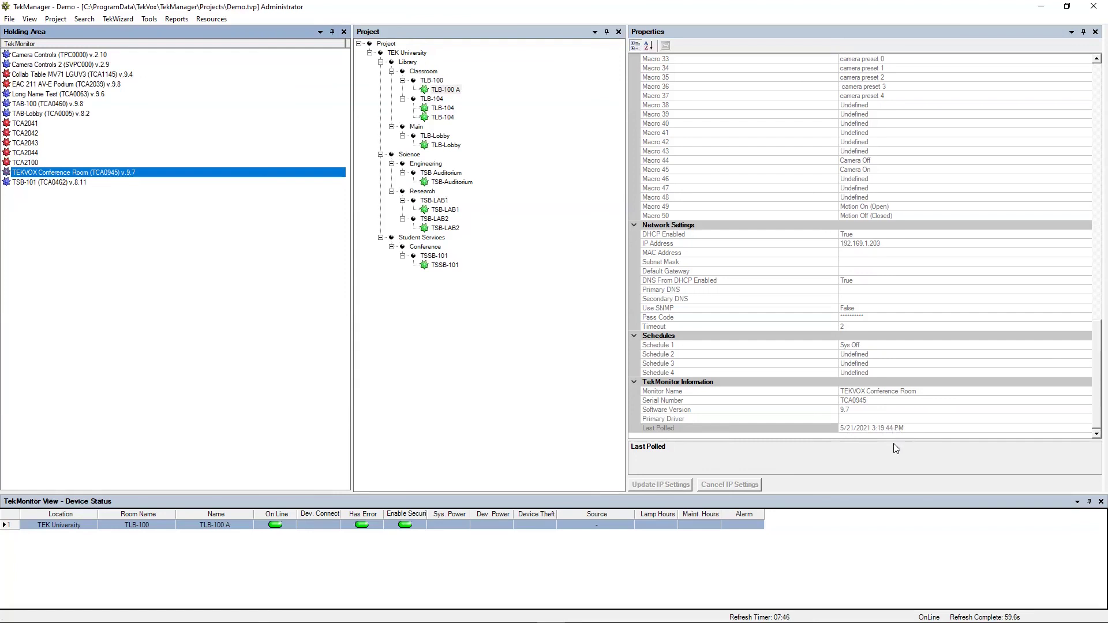
{"action": "left_click", "coordinate": [441, 90]}
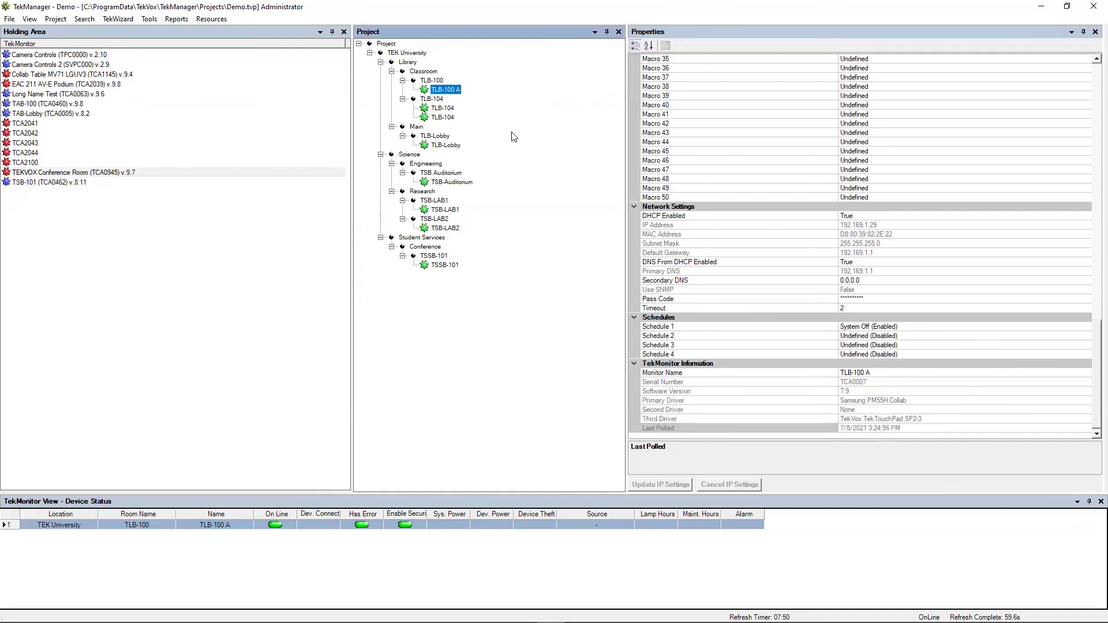